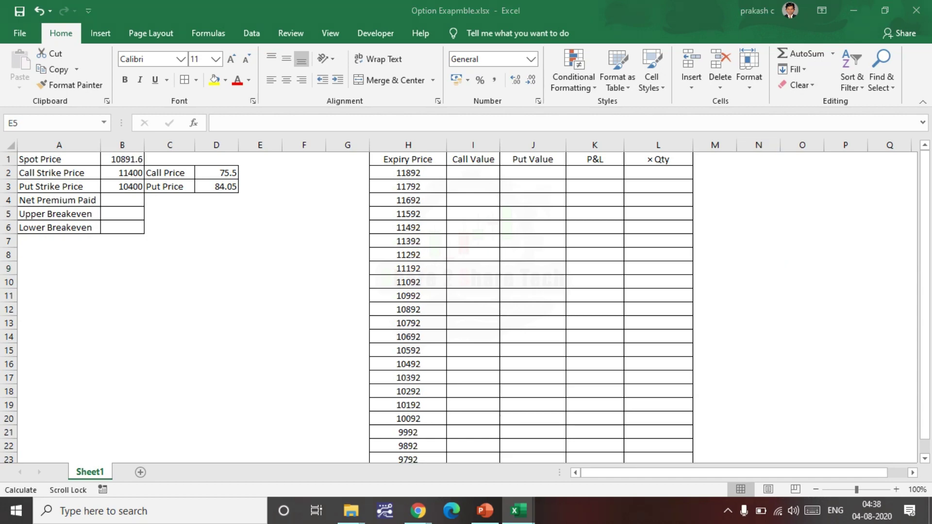
pyautogui.moveTo(145, 158); pyautogui.dragTo(169, 150)
pyautogui.moveTo(102, 174)
pyautogui.mouseDown()
pyautogui.moveTo(112, 183)
pyautogui.moveTo(122, 169)
pyautogui.mouseUp()
pyautogui.moveTo(247, 170)
pyautogui.mouseDown()
pyautogui.moveTo(253, 184)
pyautogui.moveTo(284, 168)
pyautogui.mouseUp()
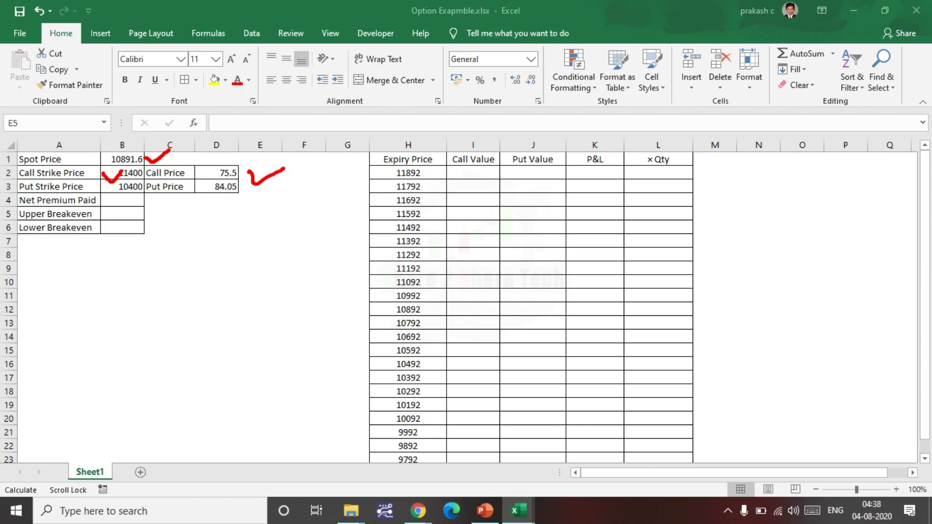
pyautogui.moveTo(99, 186); pyautogui.dragTo(117, 188)
pyautogui.moveTo(243, 189); pyautogui.dragTo(271, 189)
pyautogui.press('e')
# - Enter =D2+D3 in B4 so Net Premium Paid shows 159.55
pyautogui.press('Escape')
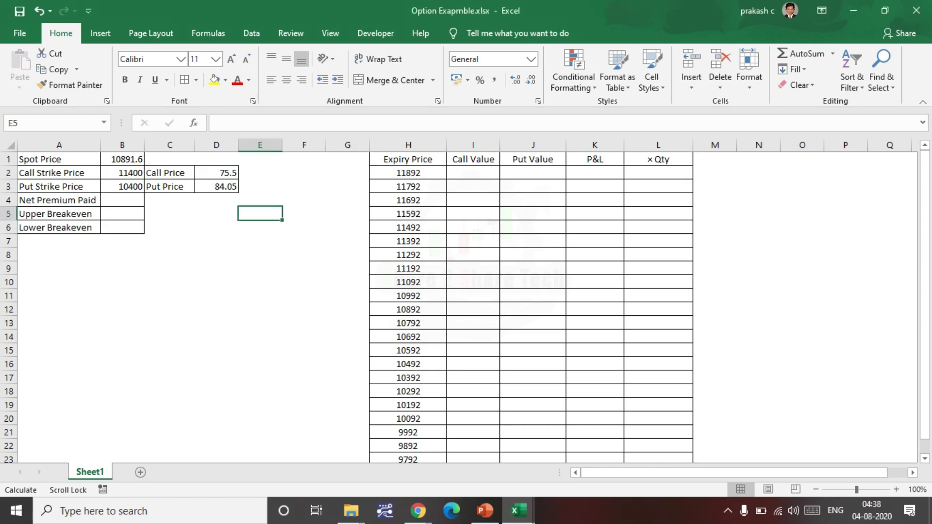
pyautogui.click(122, 200)
pyautogui.write('=')
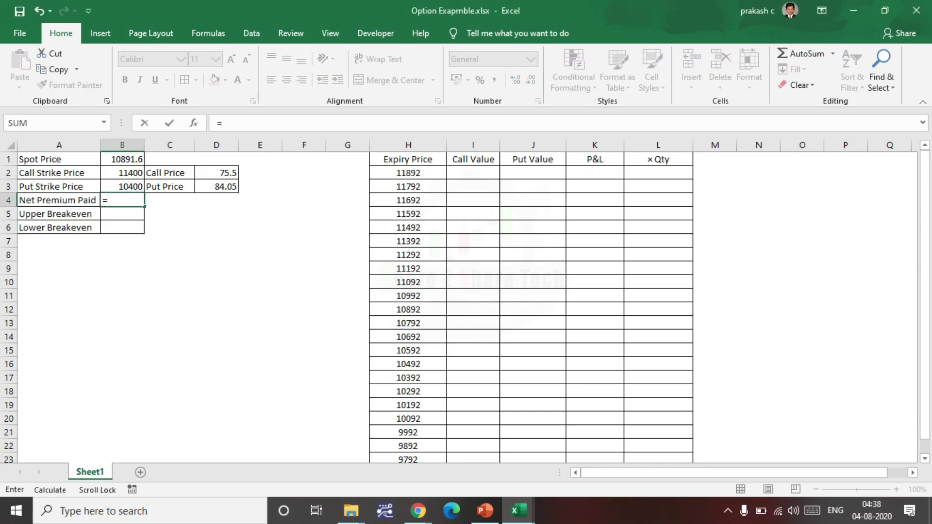
pyautogui.click(217, 173)
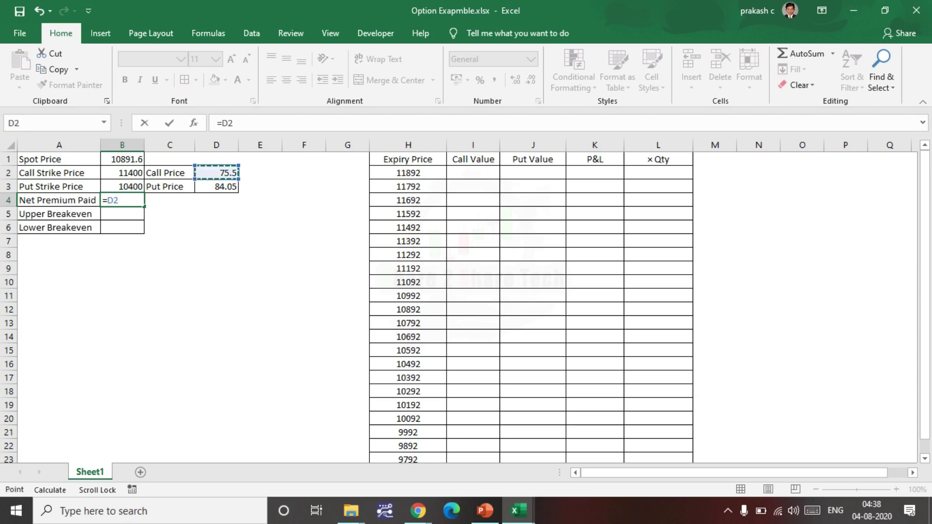
pyautogui.write('+')
pyautogui.click(217, 187)
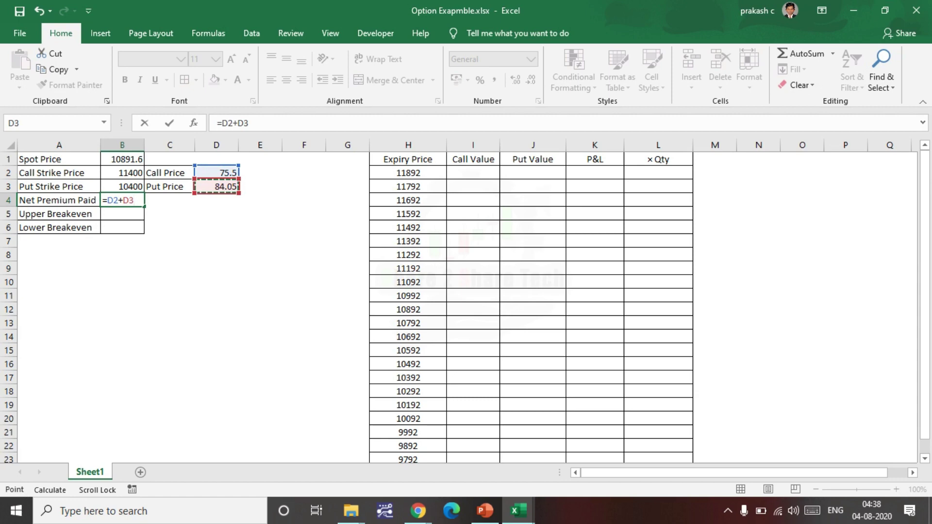
pyautogui.press('Return')
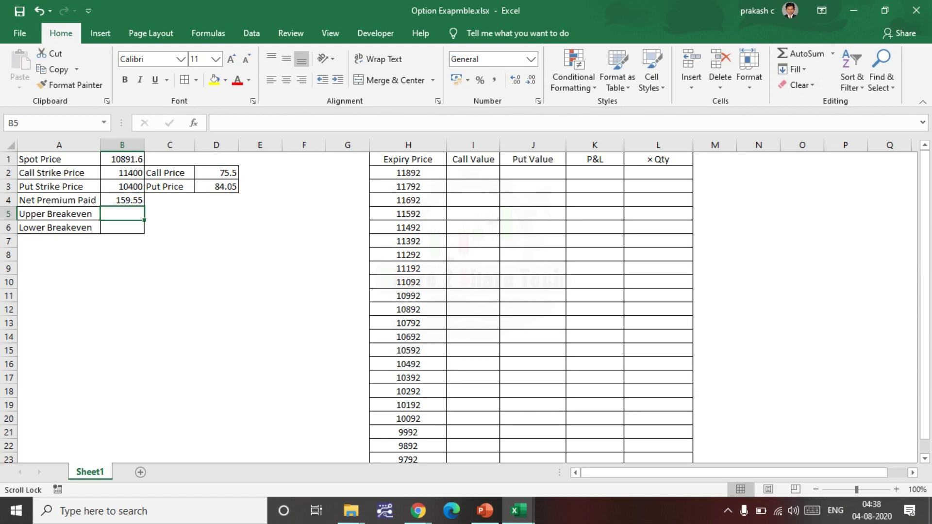
# - Enter =B2+B4 in B5 for an Upper Breakeven of 11559.55
pyautogui.click(216, 268)
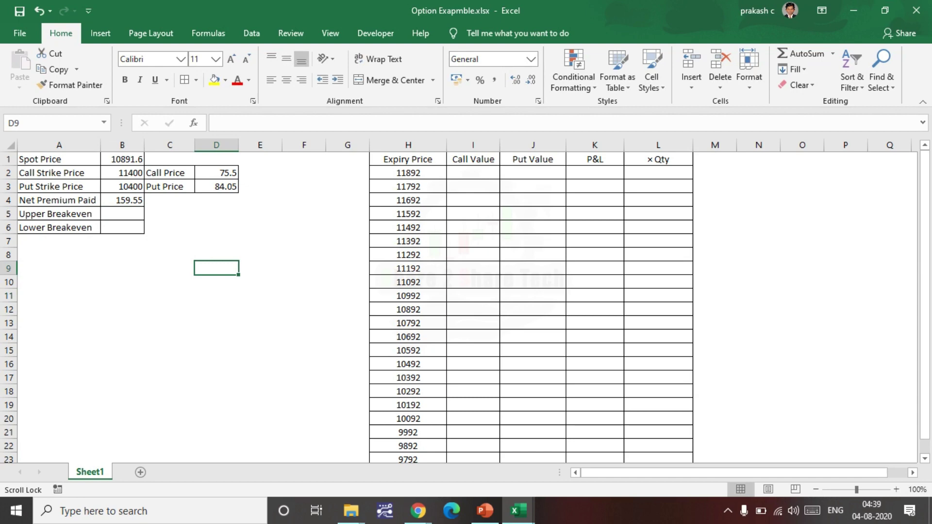
pyautogui.doubleClick(122, 214)
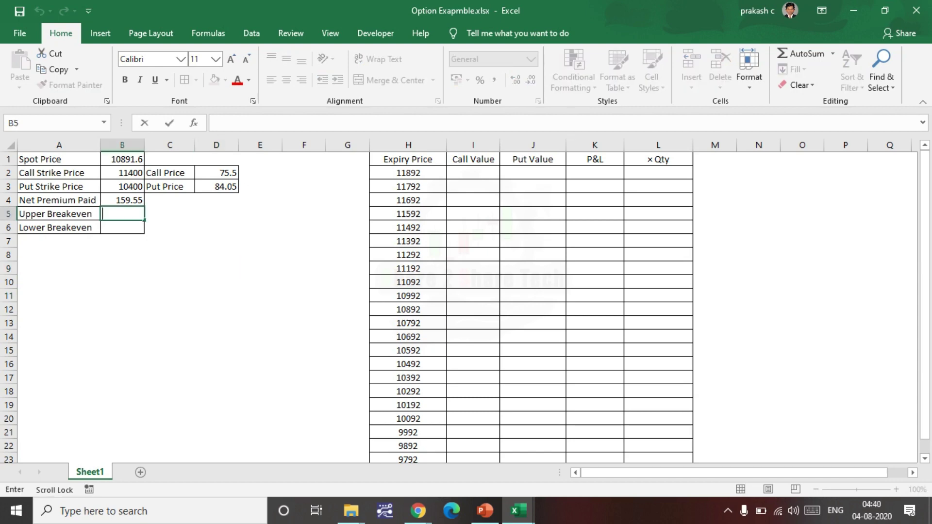
pyautogui.write('=')
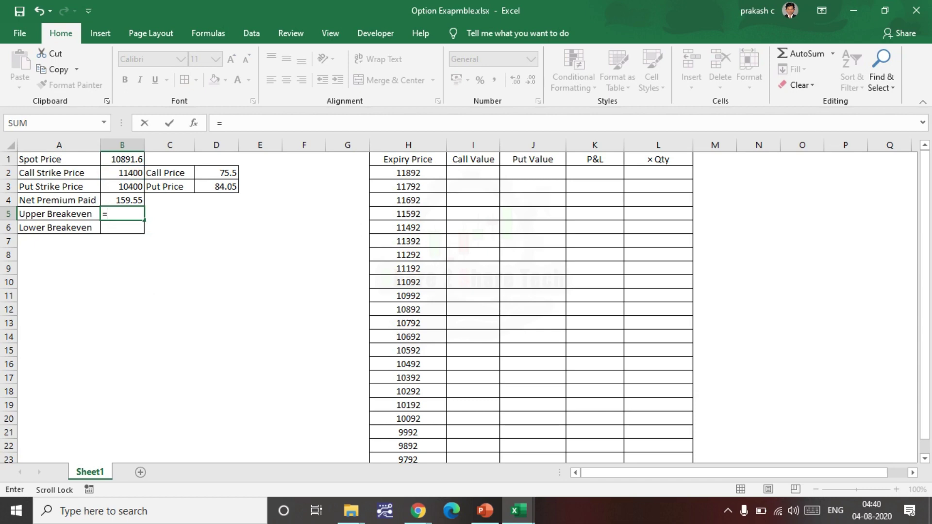
pyautogui.click(123, 173)
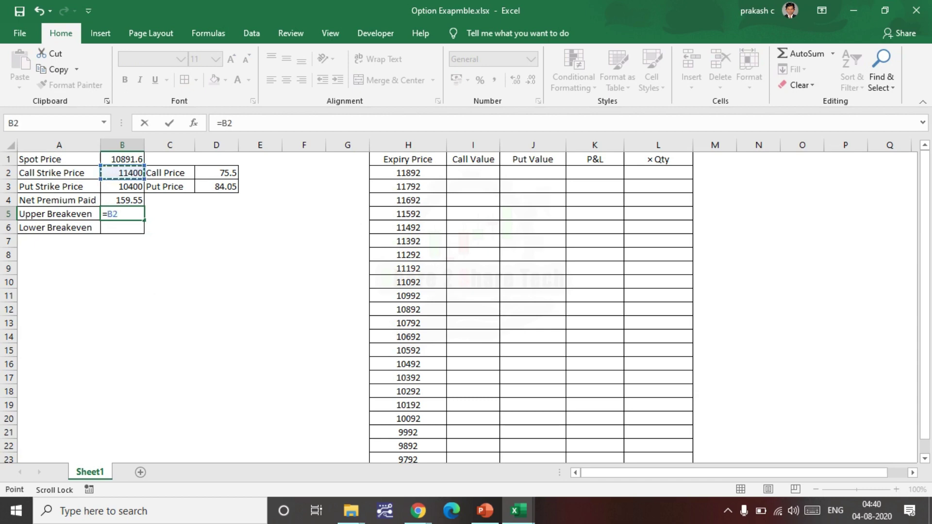
pyautogui.write('+')
pyautogui.click(122, 200)
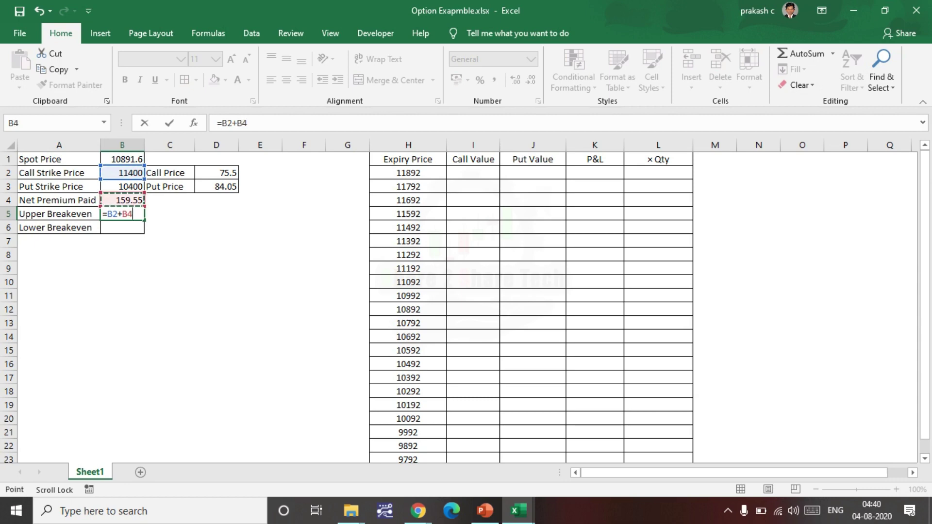
pyautogui.press('Return')
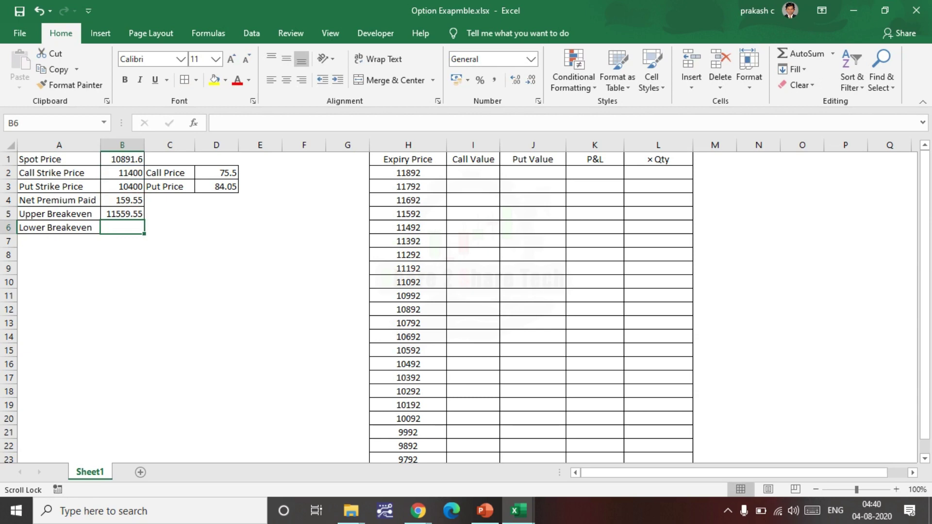
# - Enter =B3-B4 in B6 for a Lower Breakeven of 10240.45, briefly bracketing both breakevens
pyautogui.press('F2')
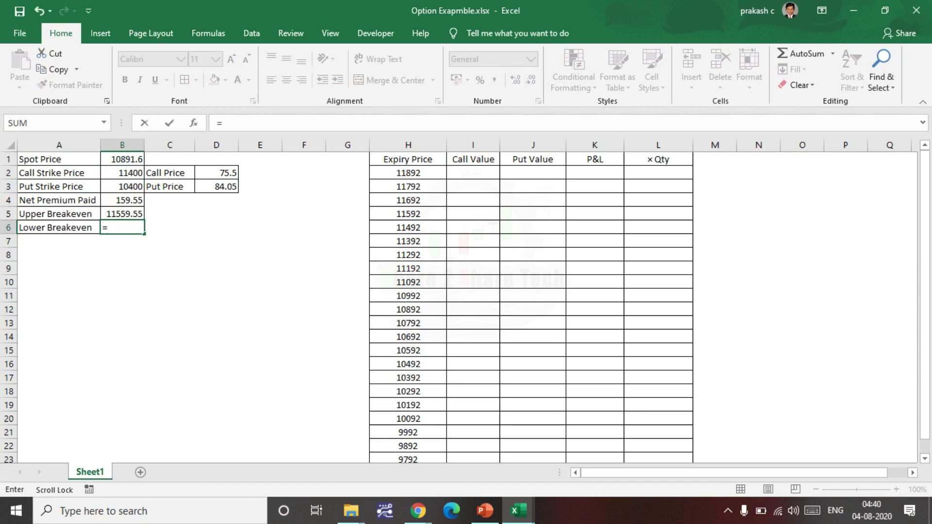
pyautogui.click(122, 187)
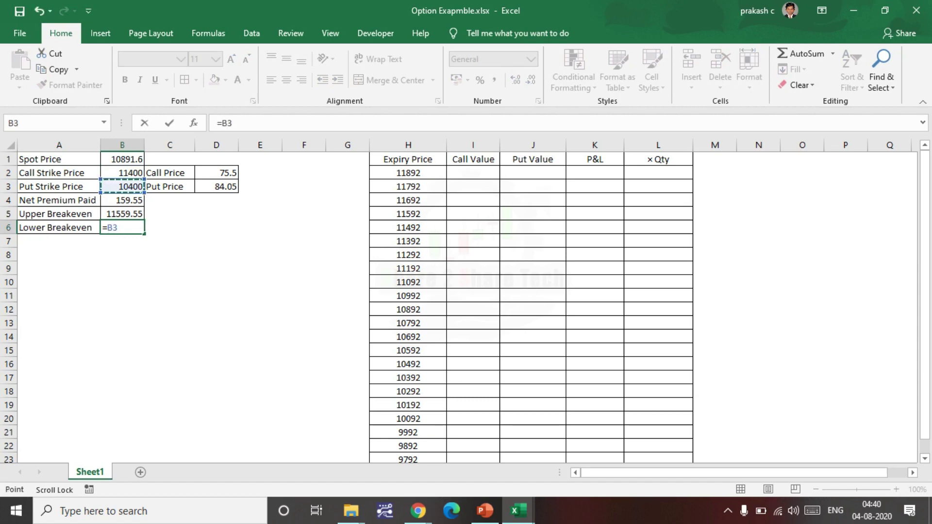
pyautogui.write('-')
pyautogui.click(122, 200)
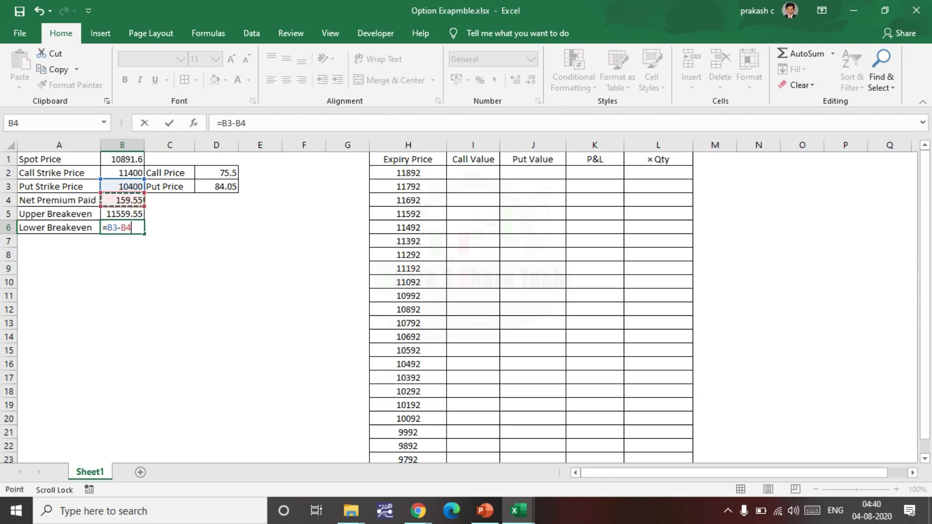
pyautogui.press('Return')
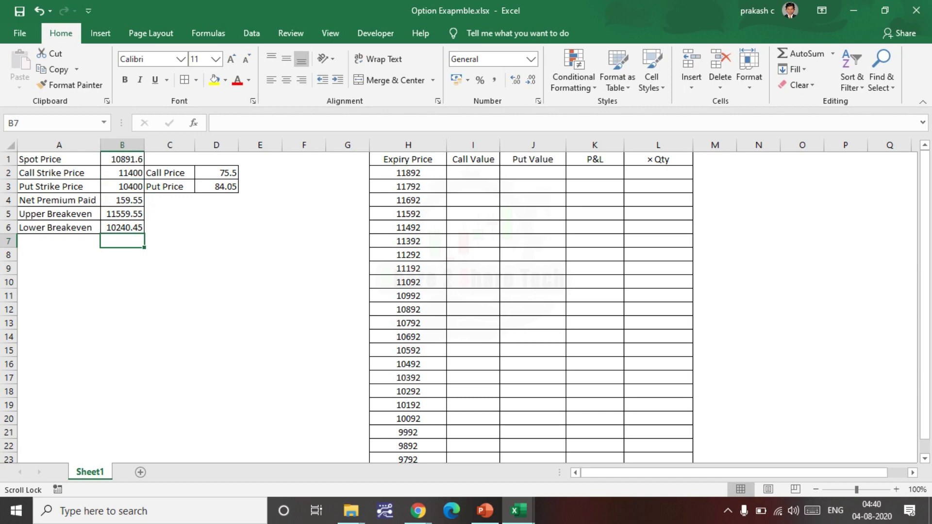
pyautogui.moveTo(153, 214); pyautogui.dragTo(152, 230)
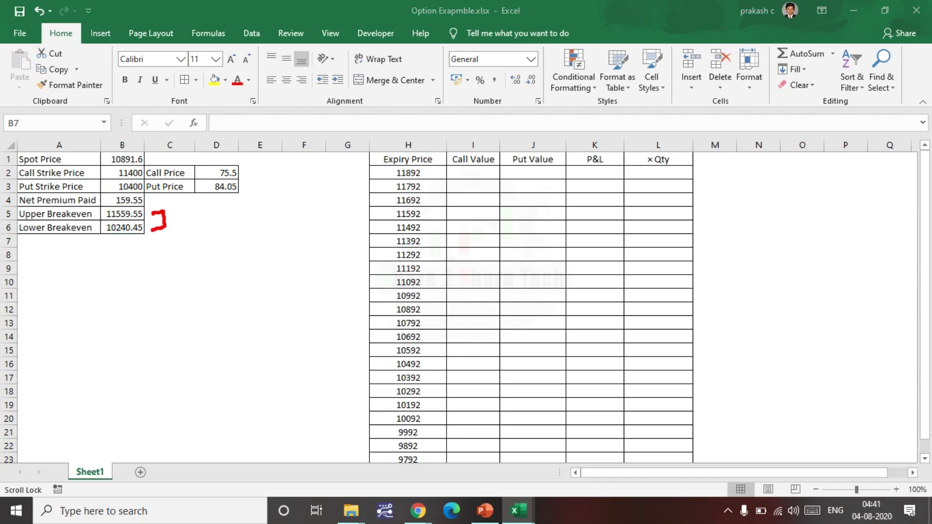
pyautogui.press('Escape')
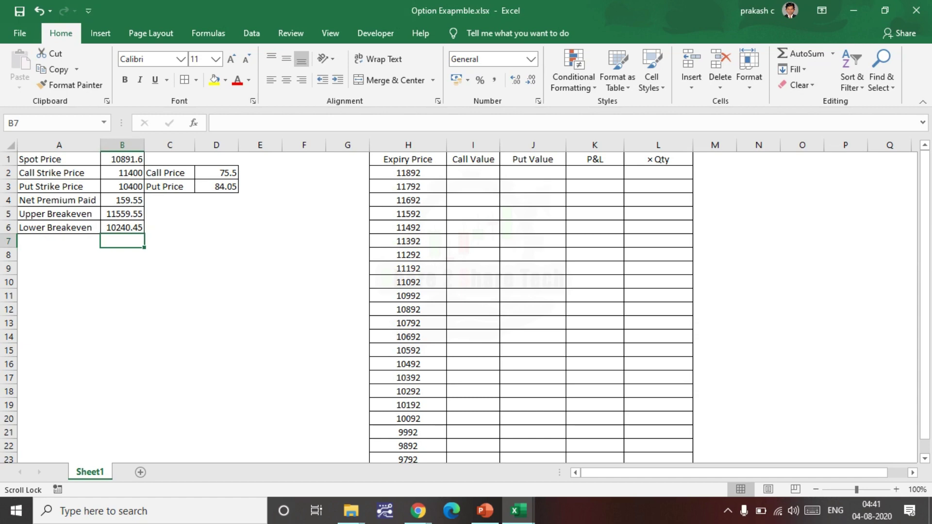
# - Enter =H2-$B$2 in I2, showing 492, and fill it down to I23
pyautogui.click(473, 172)
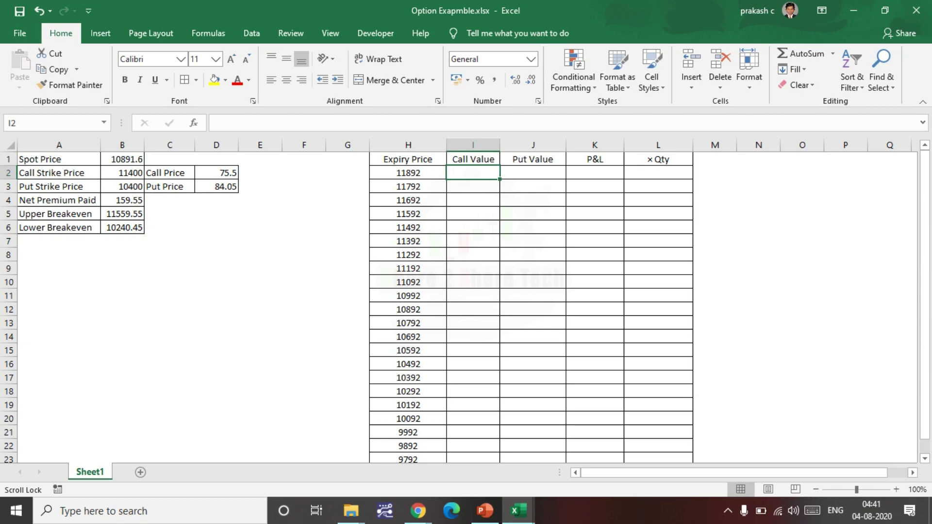
pyautogui.doubleClick(473, 172)
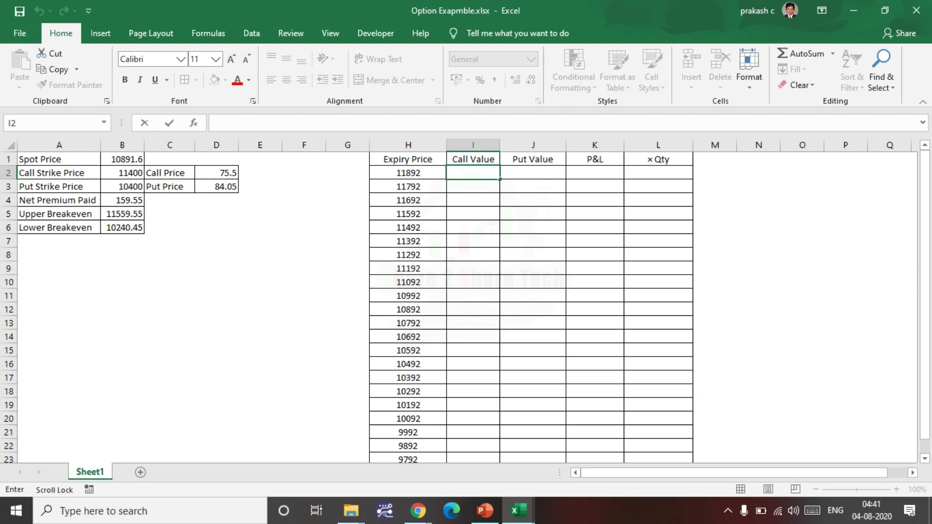
pyautogui.write('=')
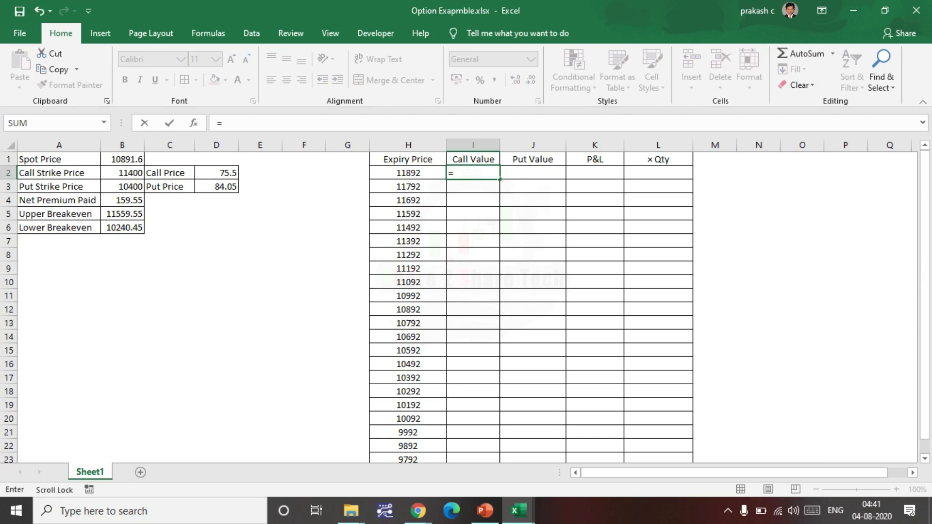
pyautogui.press('Left')
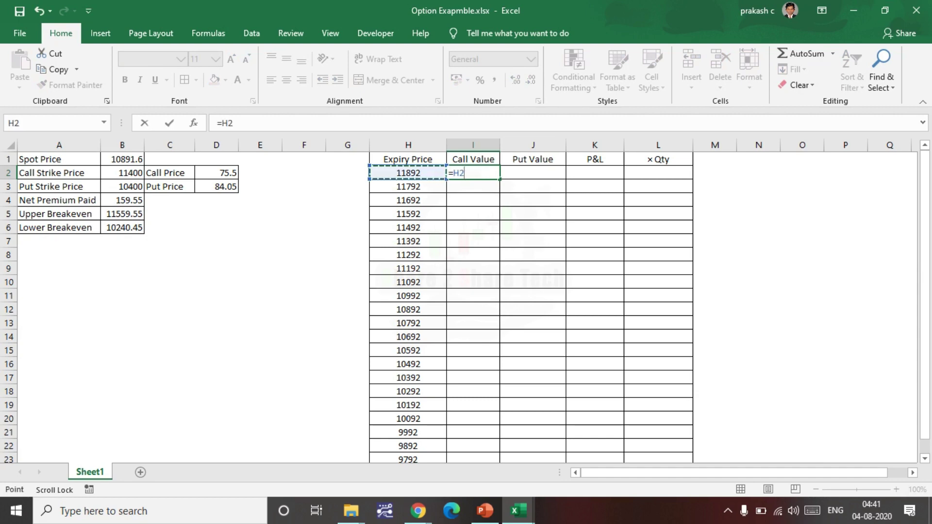
pyautogui.write('-')
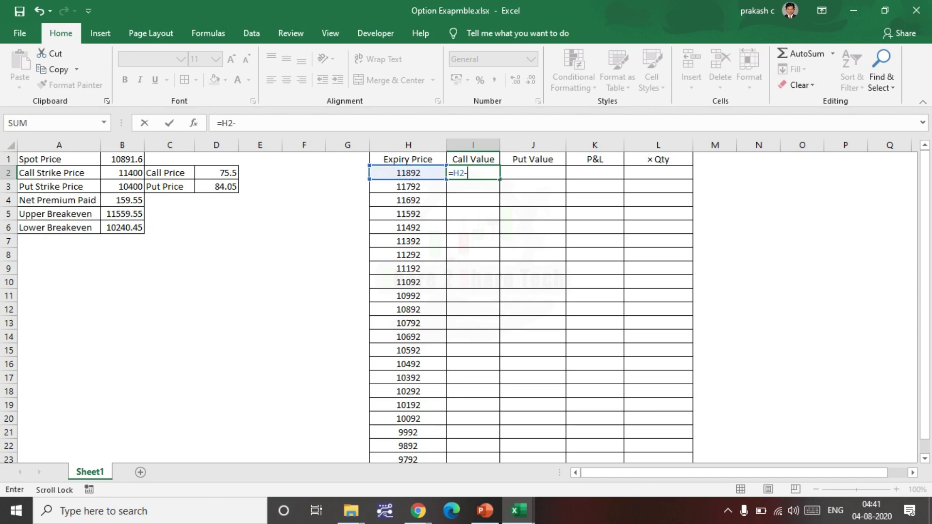
pyautogui.click(123, 173)
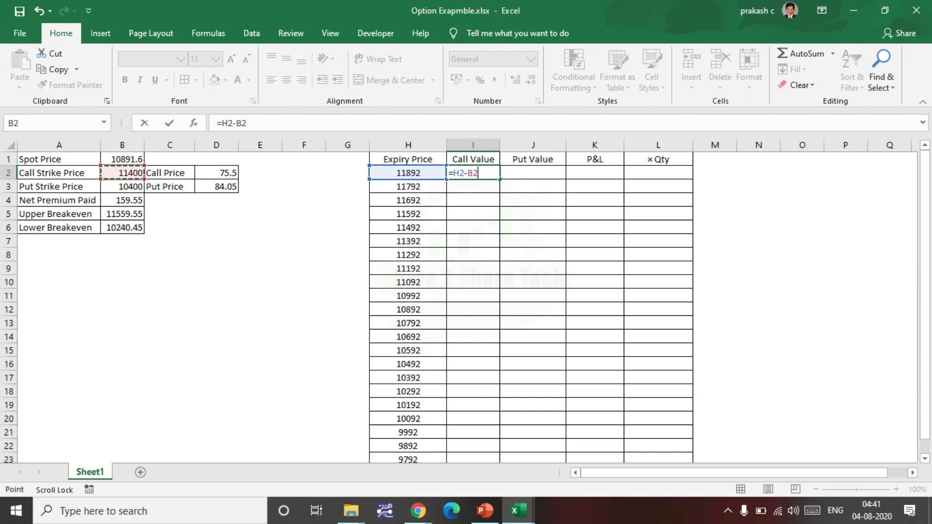
pyautogui.click(473, 173)
pyautogui.press('F4')
pyautogui.press('Return')
pyautogui.doubleClick(475, 173)
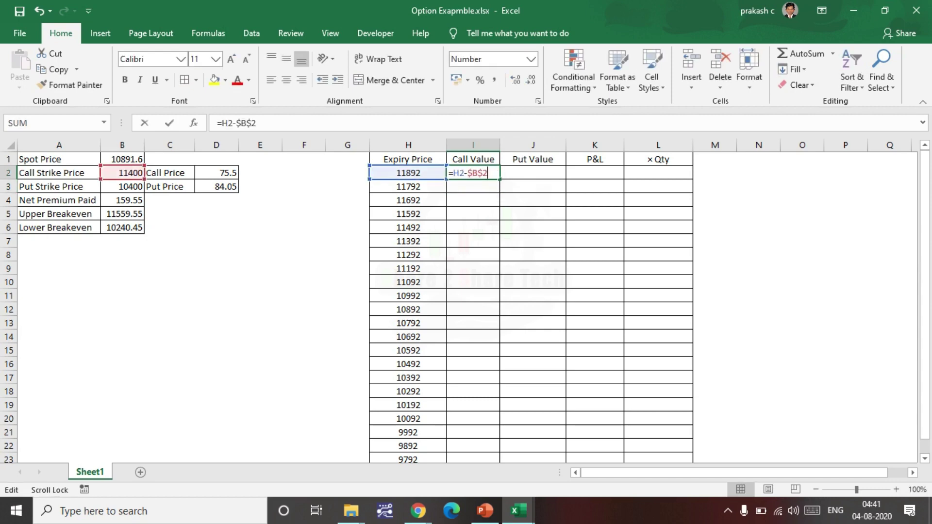
pyautogui.hotkey('ctrl', 'Return')
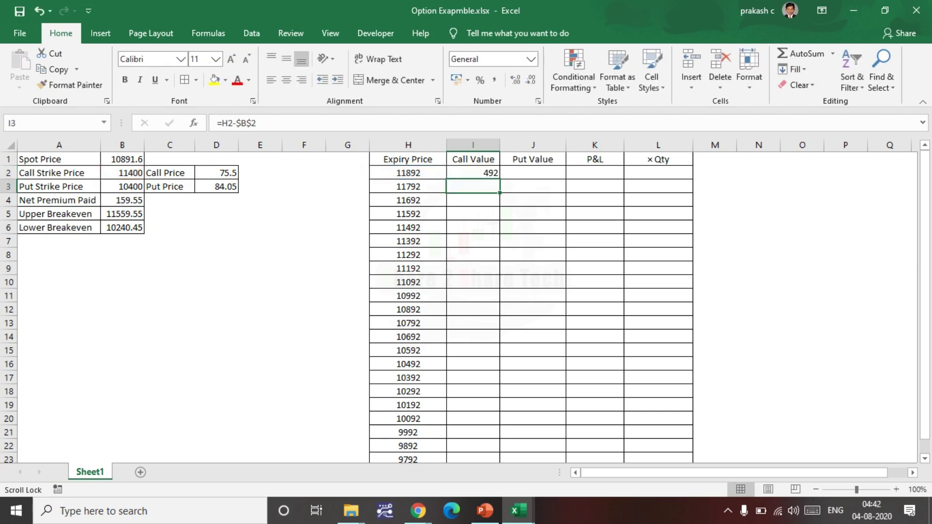
pyautogui.press('F2')
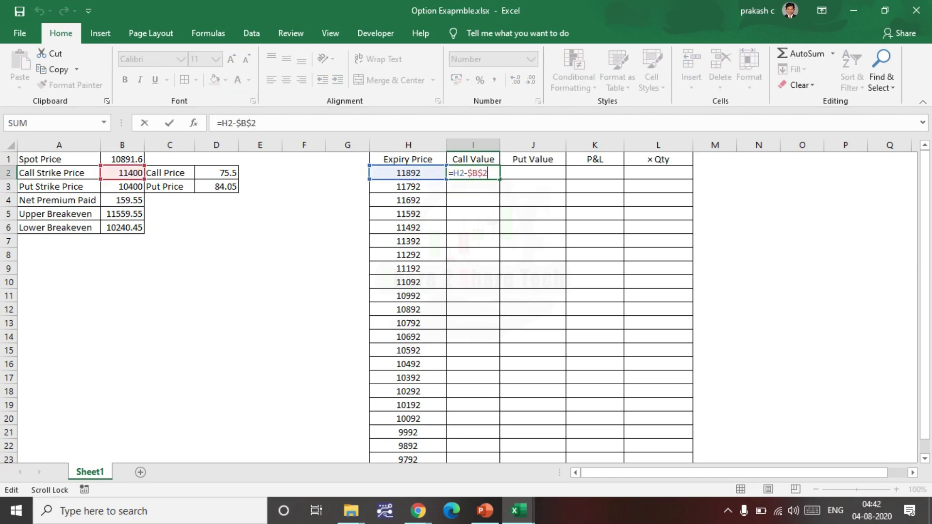
pyautogui.hotkey('ctrl', 'Return')
pyautogui.moveTo(499, 179); pyautogui.dragTo(485, 432)
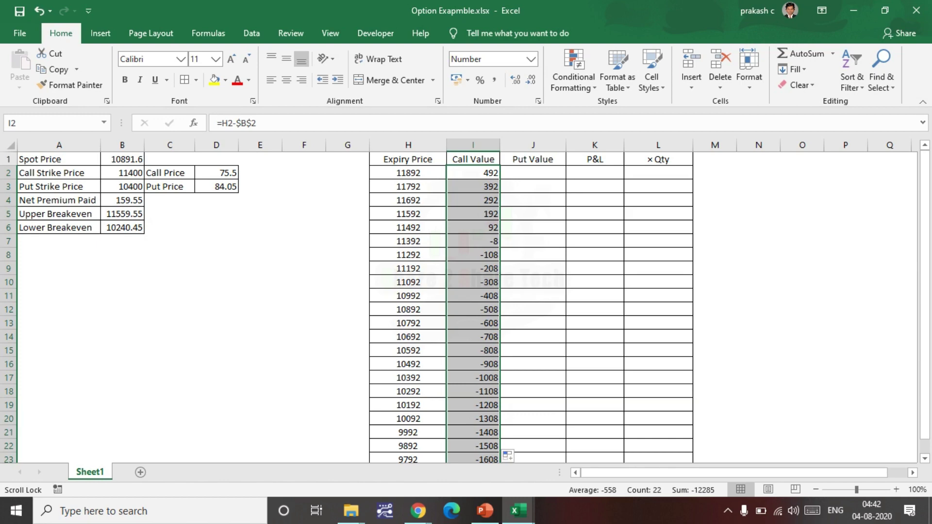
pyautogui.scroll(-2, 531, 306)
pyautogui.scroll(2, 532, 305)
# - Wrap I2 as =MAX((H2-$B$2),0) and refill down to I23 so values floor at zero
pyautogui.doubleClick(460, 172)
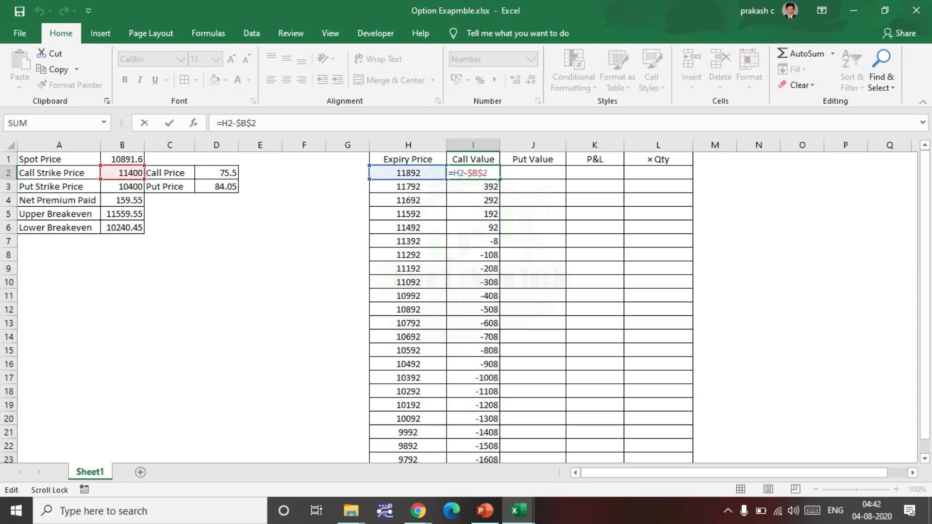
pyautogui.doubleClick(459, 173)
pyautogui.click(453, 172)
pyautogui.write('MAX')
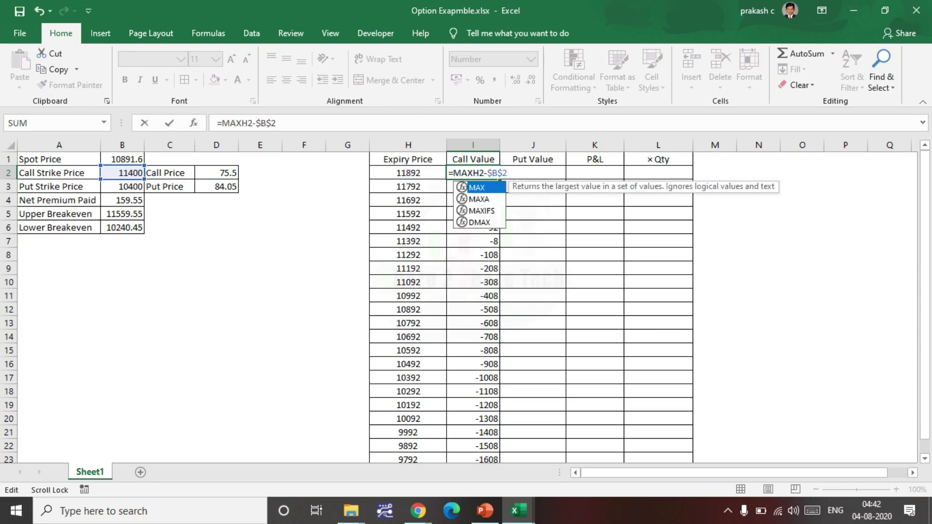
pyautogui.write('(')
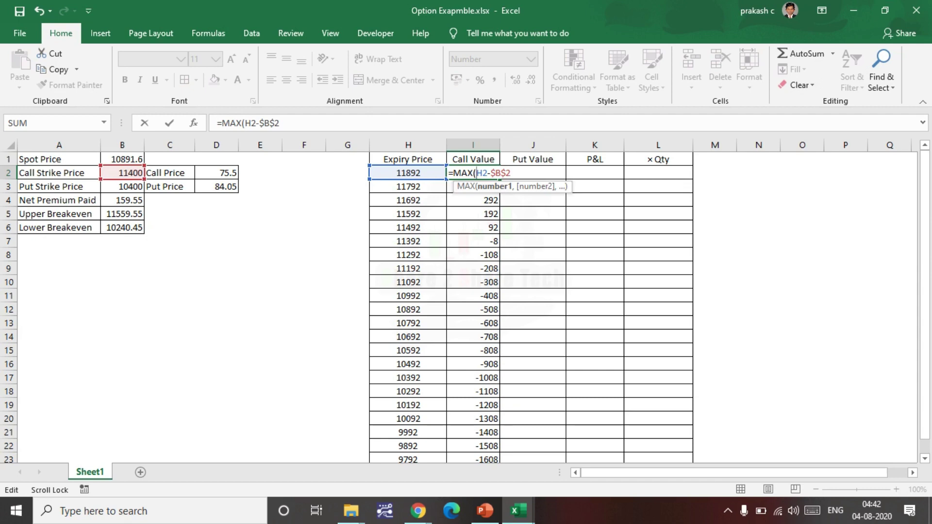
pyautogui.write('(H2-$B$2')
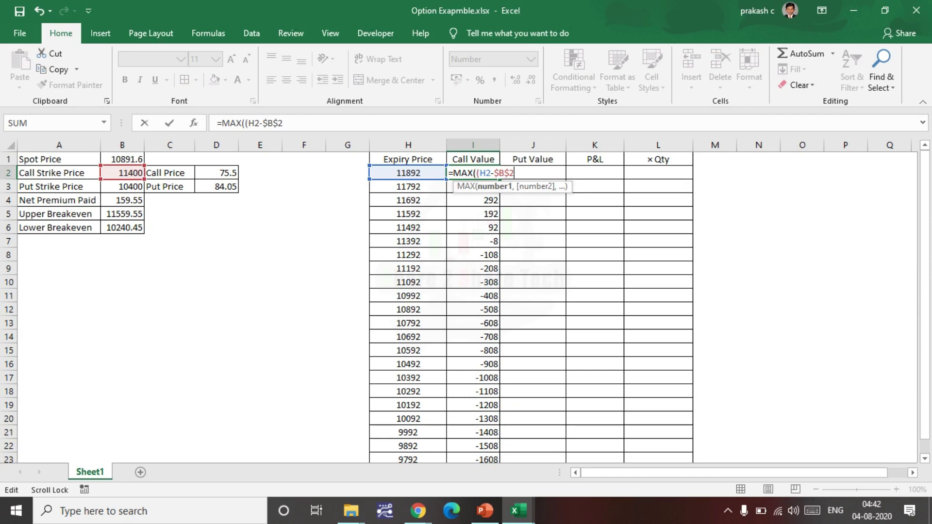
pyautogui.write('),0')
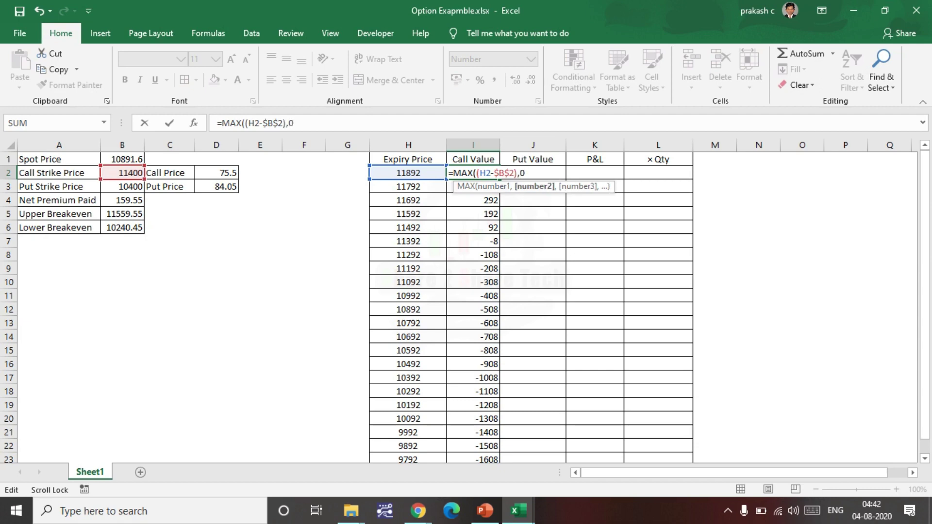
pyautogui.write(')')
pyautogui.press('Return')
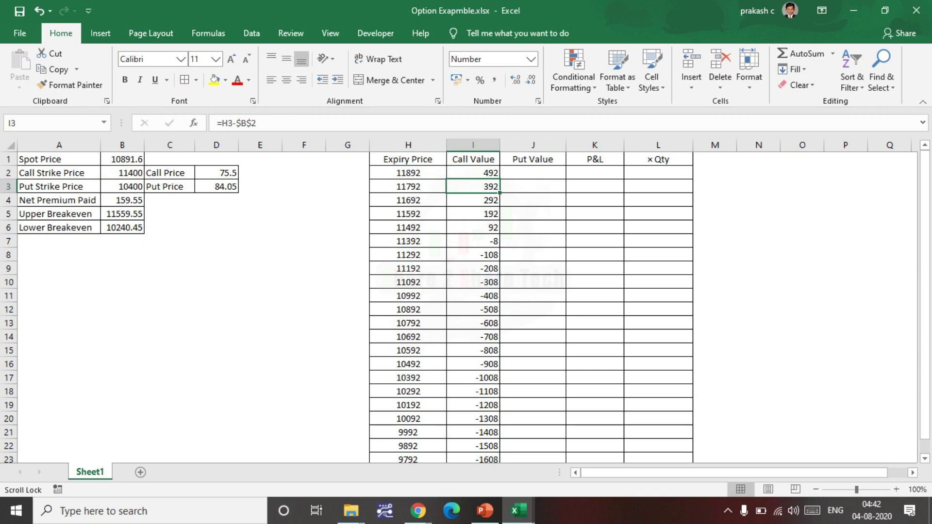
pyautogui.click(472, 172)
pyautogui.moveTo(500, 179); pyautogui.dragTo(485, 433)
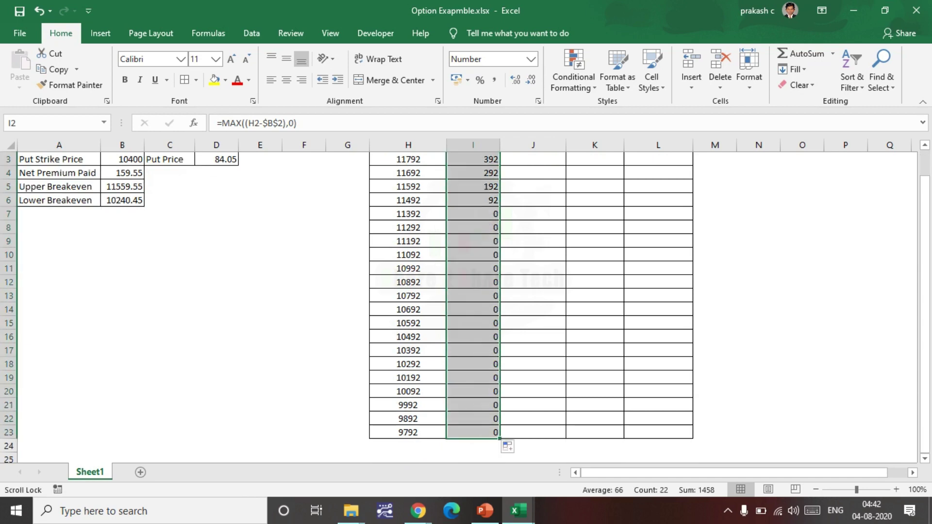
pyautogui.click(304, 336)
pyautogui.scroll(1, 303, 336)
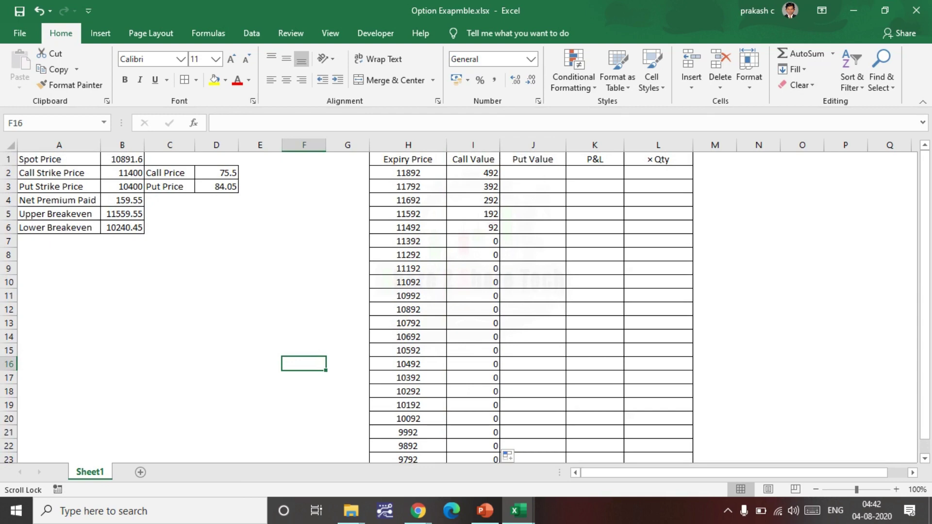
# - Enter =$B$3-H2 in J2 as the Put Value formula
pyautogui.doubleClick(533, 173)
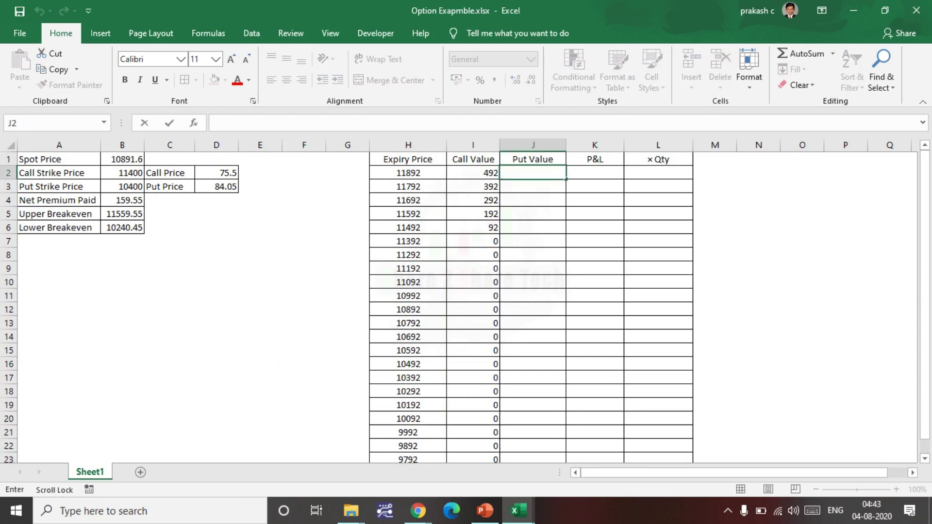
pyautogui.write('=')
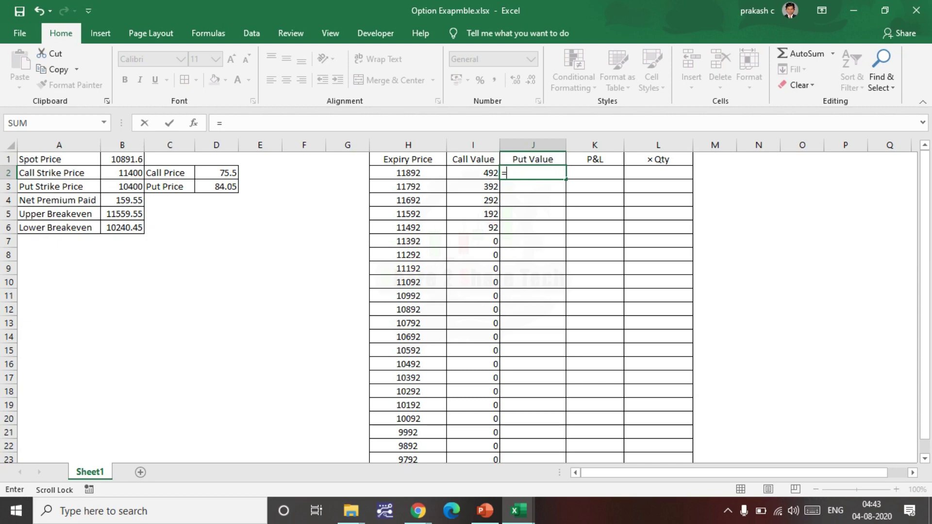
pyautogui.click(122, 187)
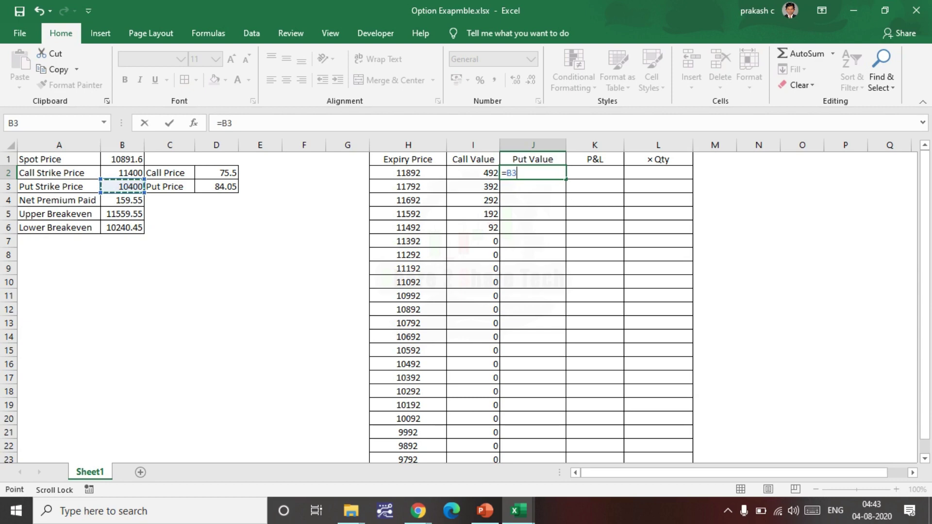
pyautogui.press('F4')
pyautogui.write('-')
pyautogui.click(408, 172)
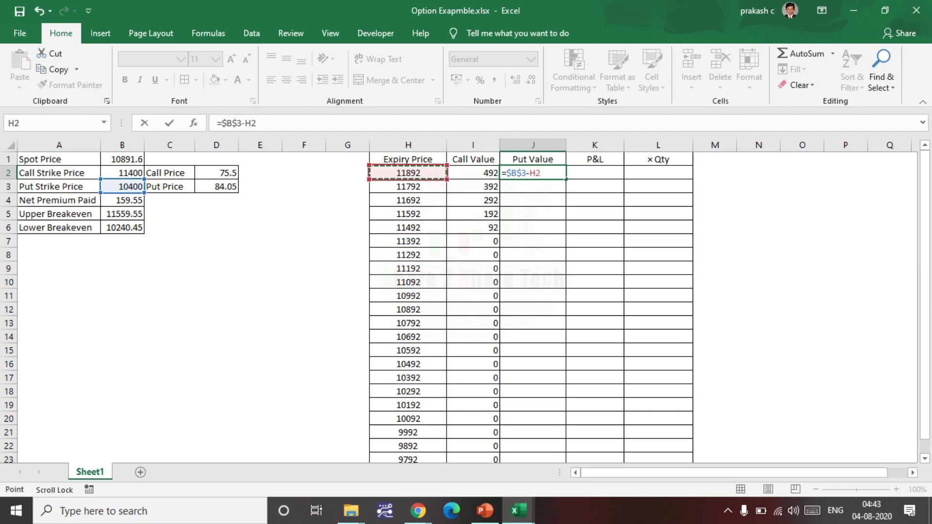
pyautogui.press('Return')
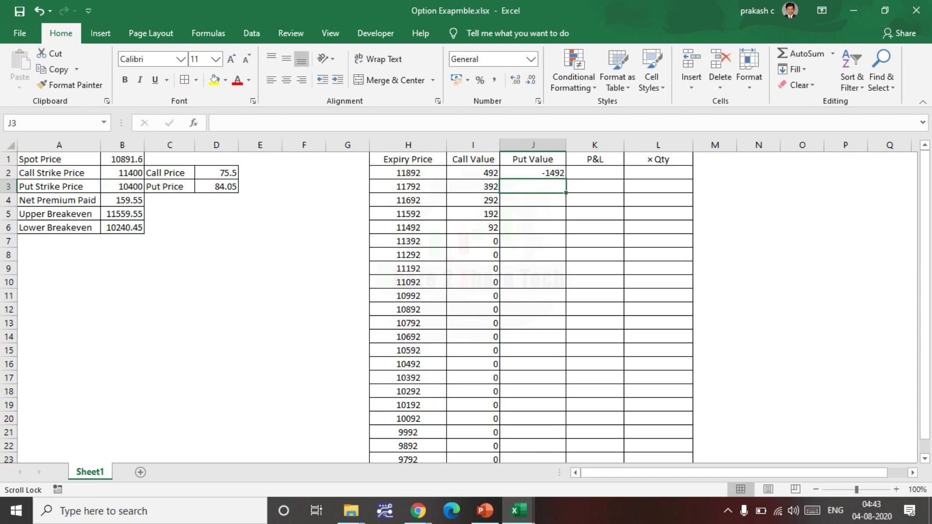
# - Wrap J2 as =MAX(($B$3-H2),0) and fill it down to J23
pyautogui.press('Up')
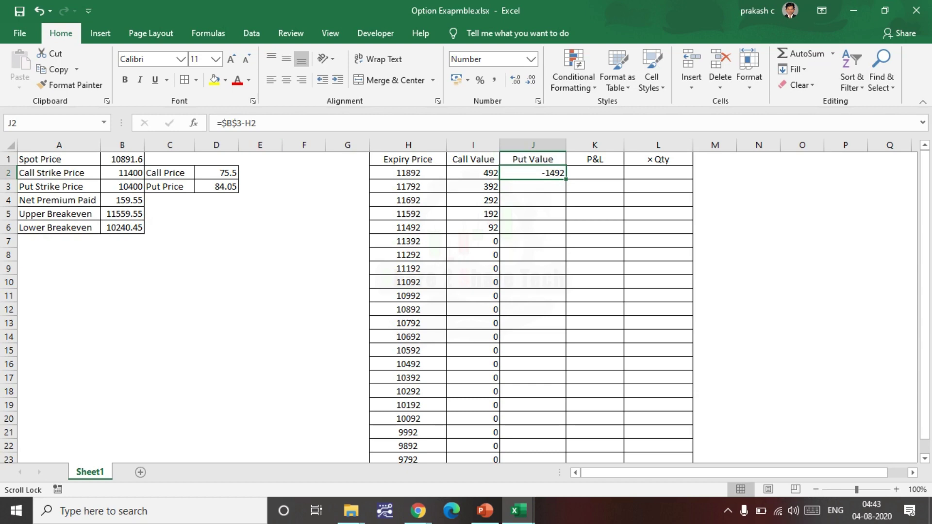
pyautogui.click(222, 124)
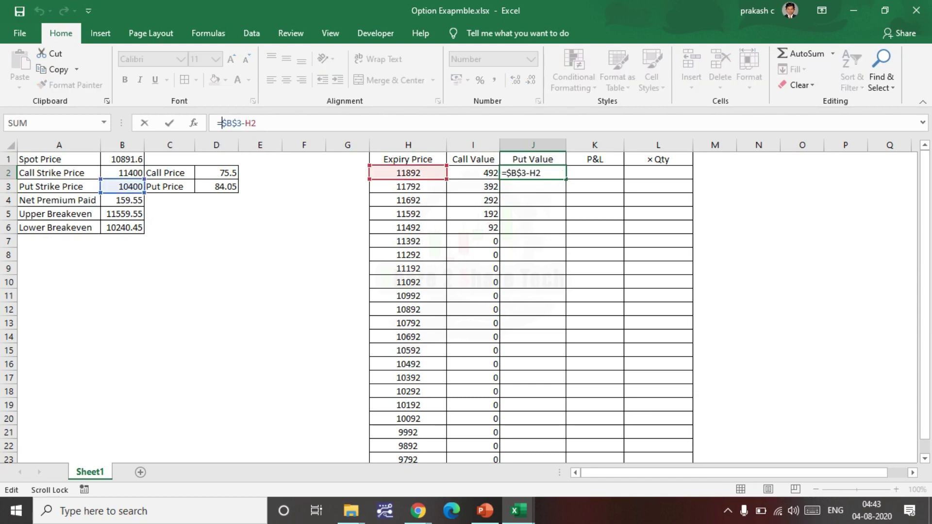
pyautogui.write('MAX')
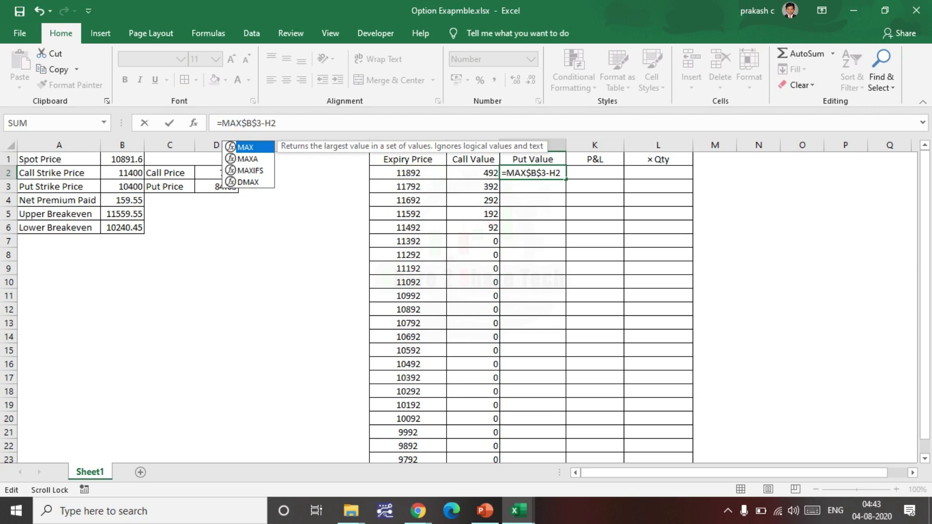
pyautogui.write('((')
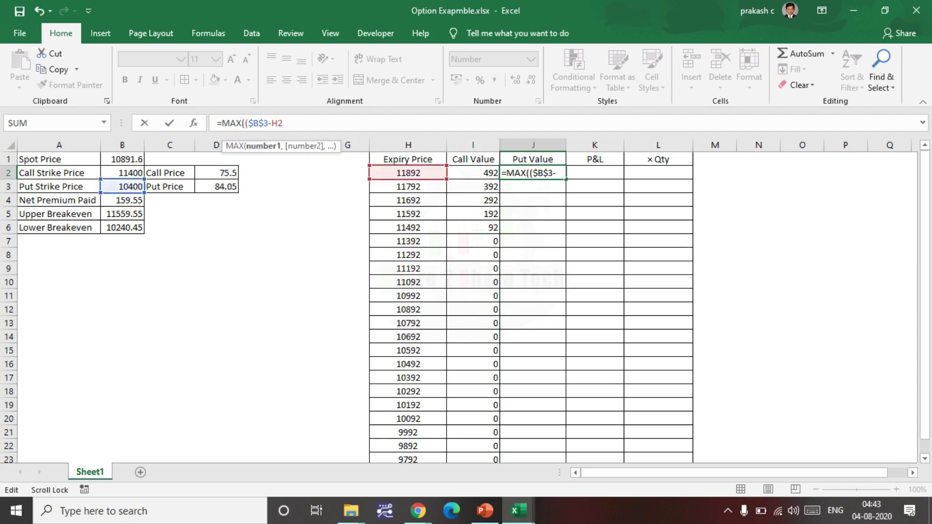
pyautogui.click(283, 123)
pyautogui.write('),0)')
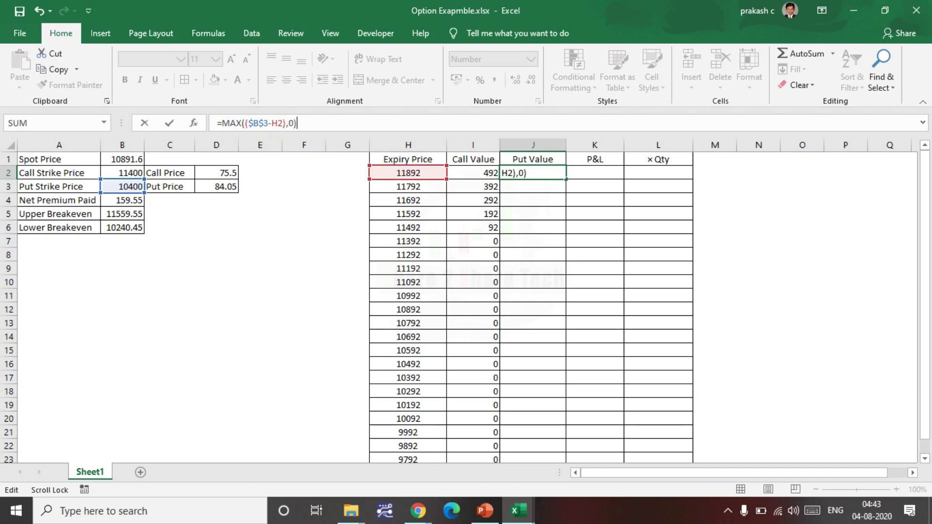
pyautogui.press('Return')
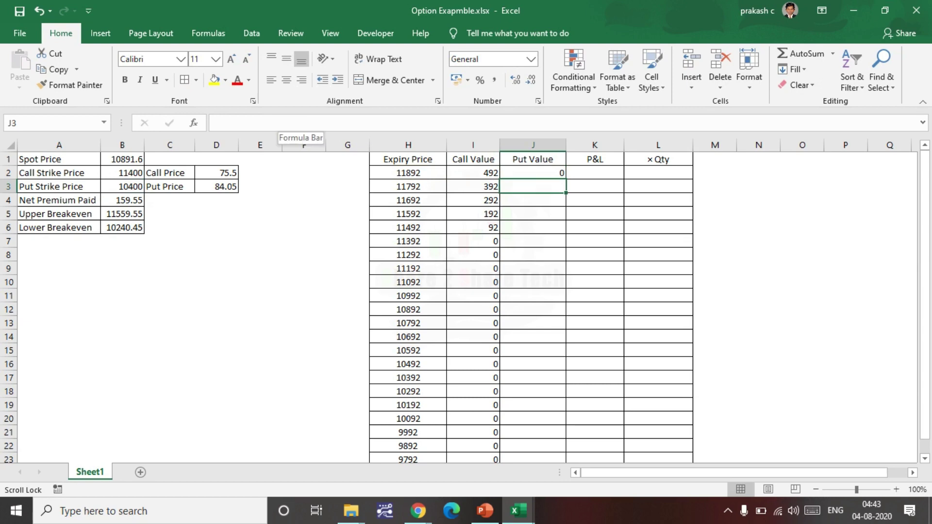
pyautogui.click(532, 173)
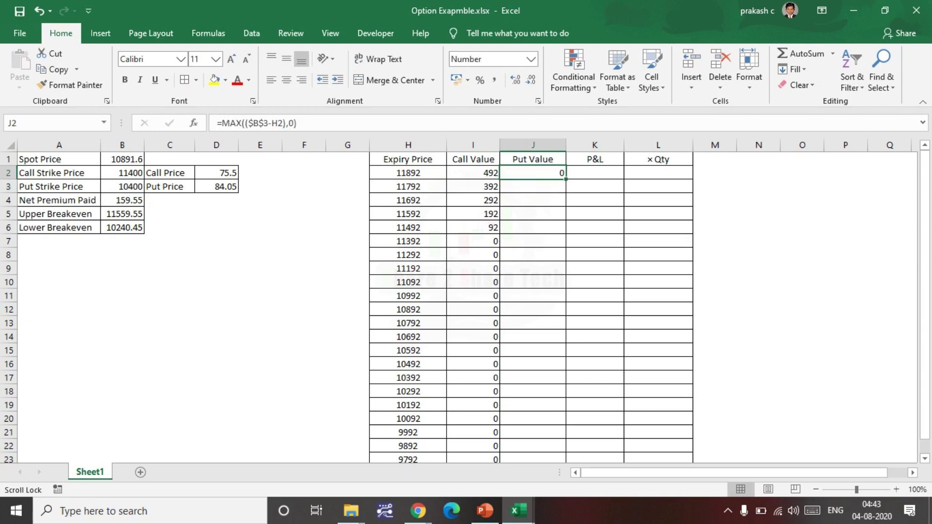
pyautogui.moveTo(566, 179)
pyautogui.mouseDown()
pyautogui.moveTo(543, 451)
pyautogui.moveTo(543, 436)
pyautogui.mouseUp()
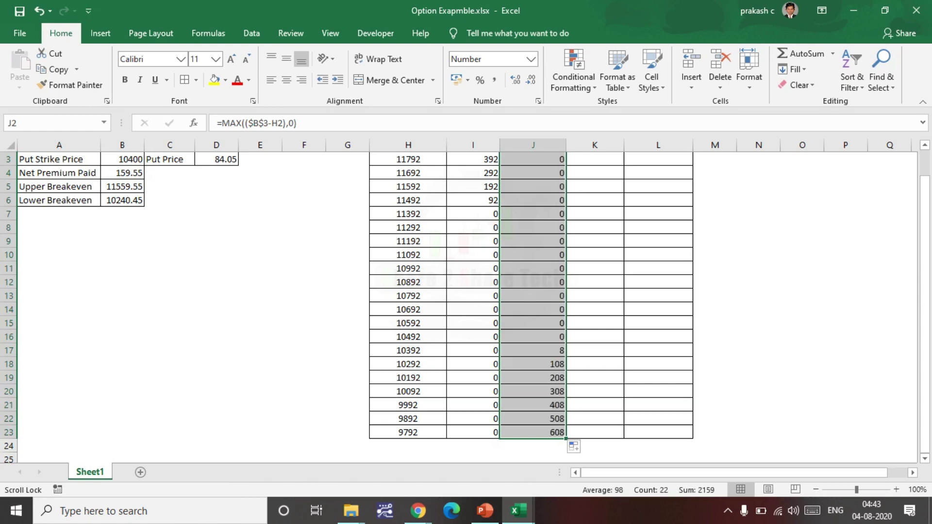
pyautogui.scroll(1, 466, 306)
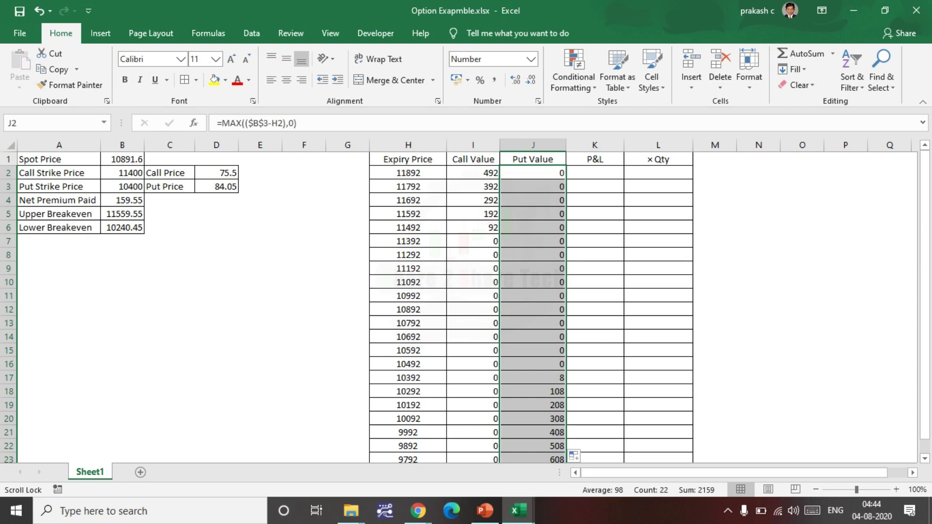
pyautogui.click(303, 241)
pyautogui.click(802, 227)
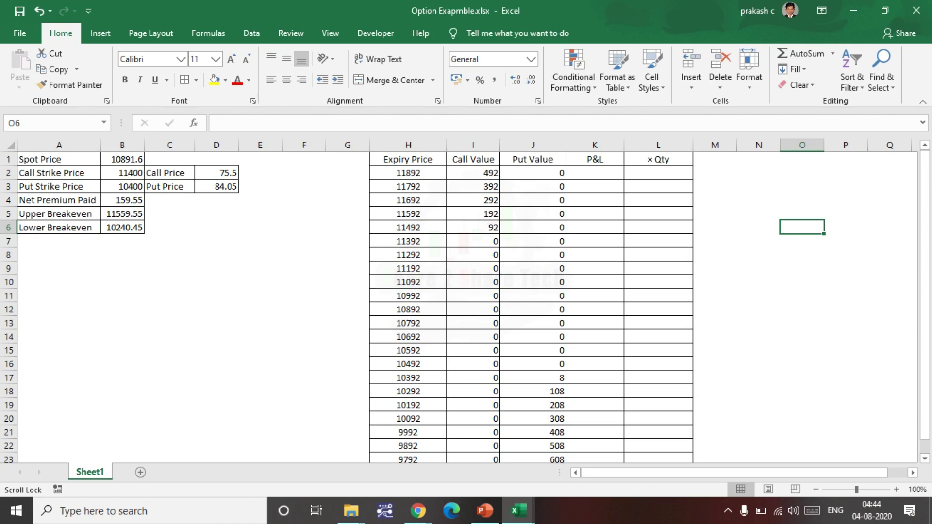
# - Enter =(I2+J2)-$B$4 in K2 as the P&L formula
pyautogui.doubleClick(594, 173)
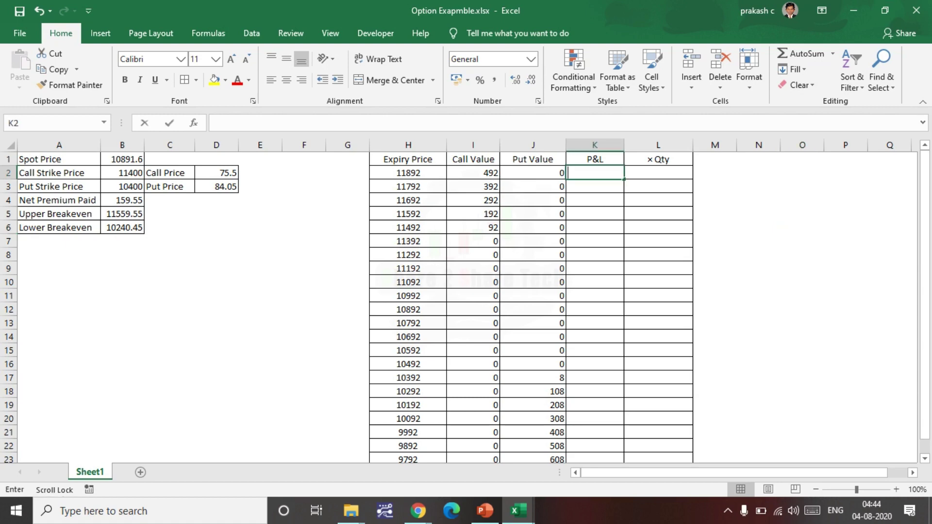
pyautogui.write('=')
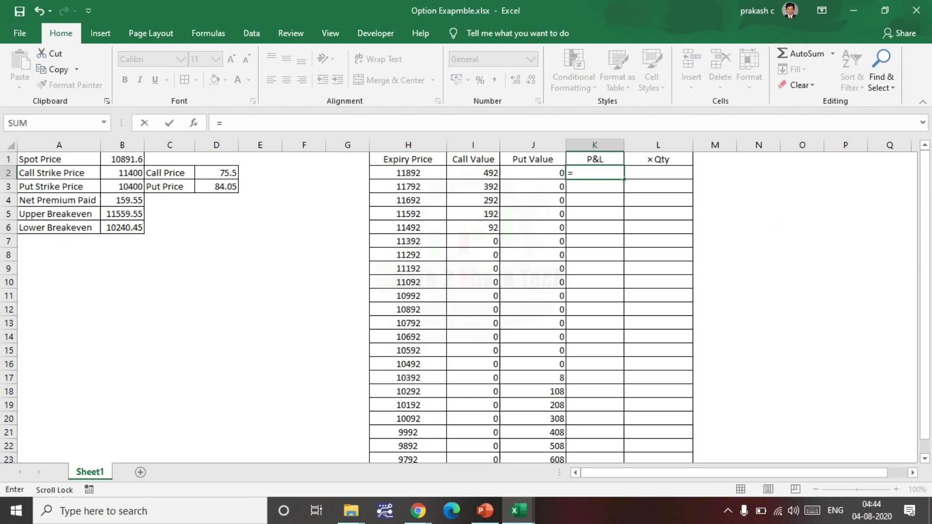
pyautogui.click(473, 172)
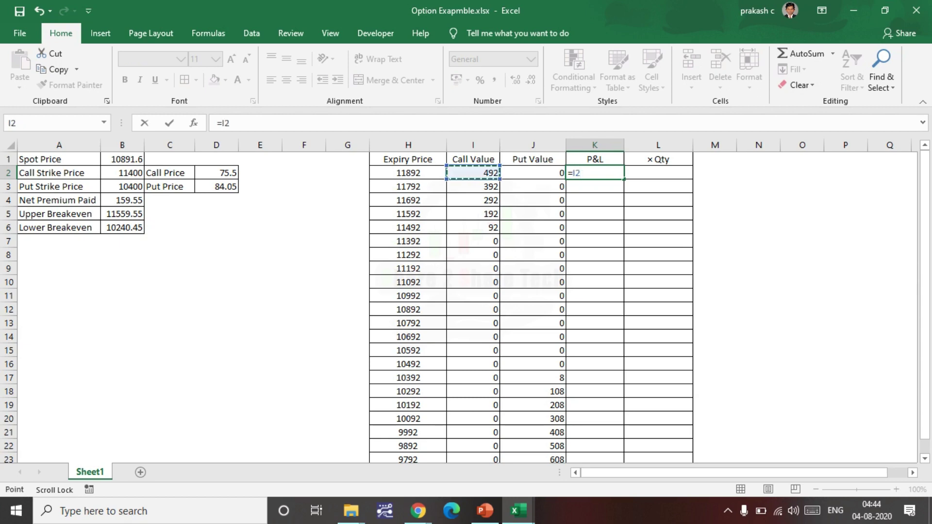
pyautogui.write('+')
pyautogui.click(532, 173)
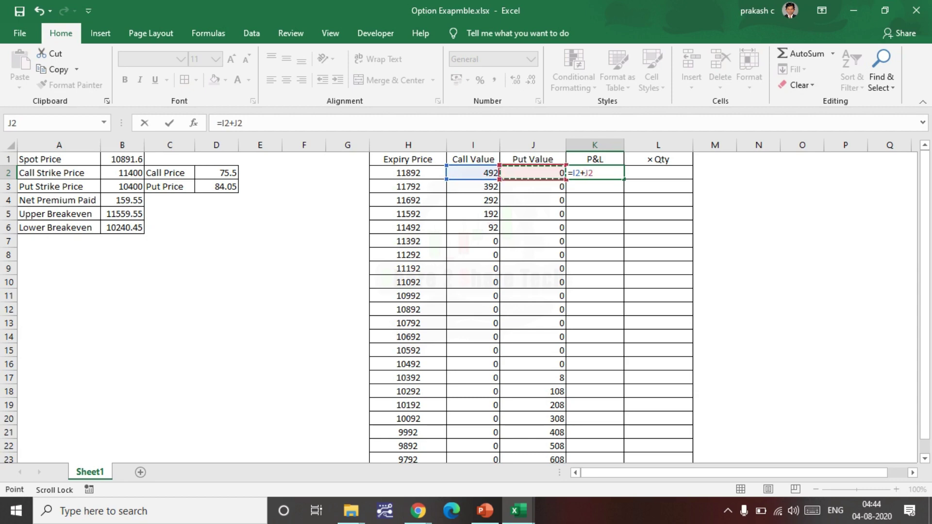
pyautogui.click(572, 173)
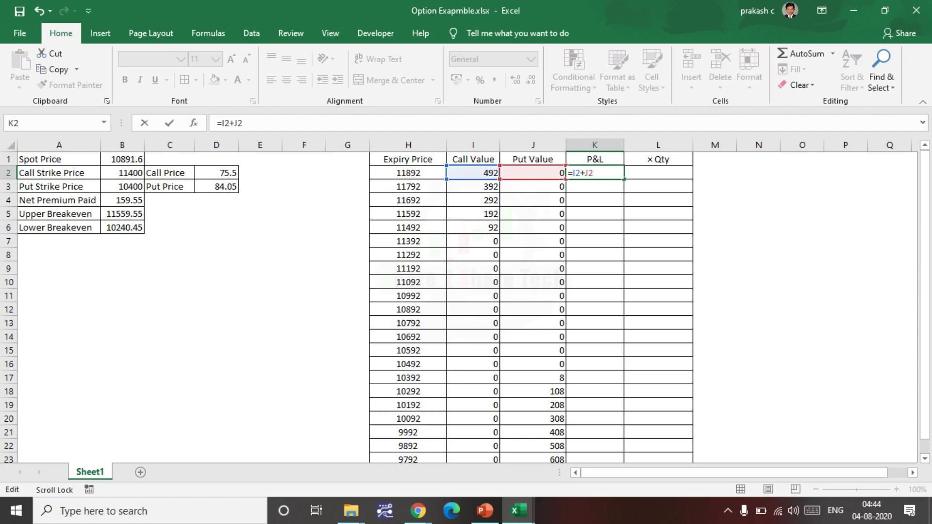
pyautogui.write('(')
pyautogui.write(')-')
pyautogui.click(123, 200)
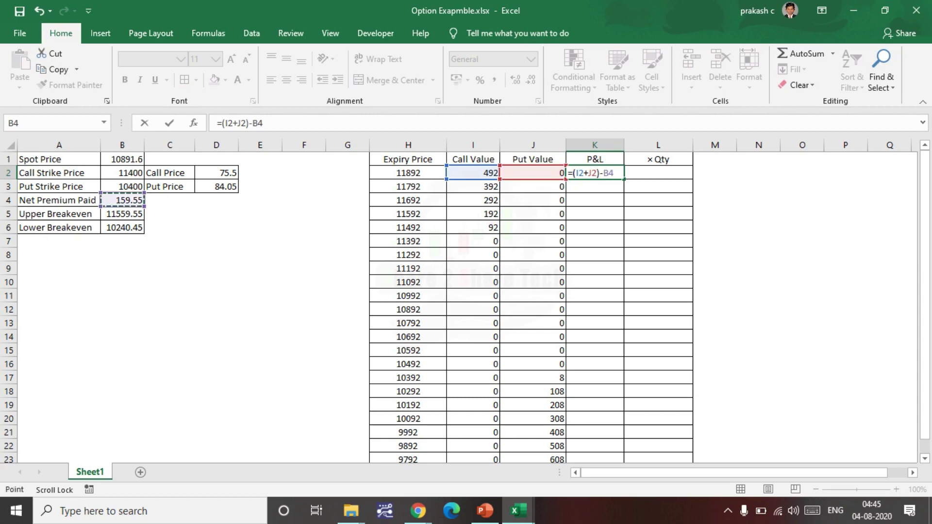
pyautogui.click(258, 123)
pyautogui.press('F4')
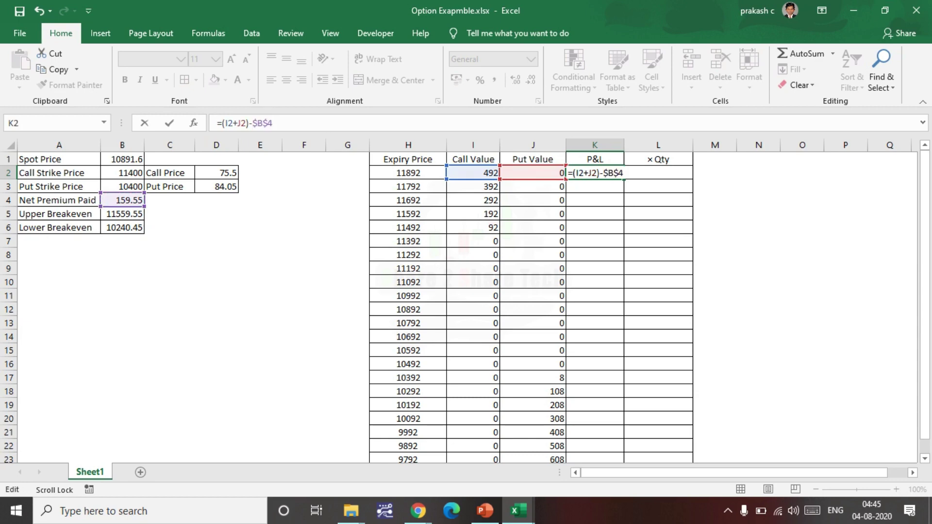
pyautogui.press('Return')
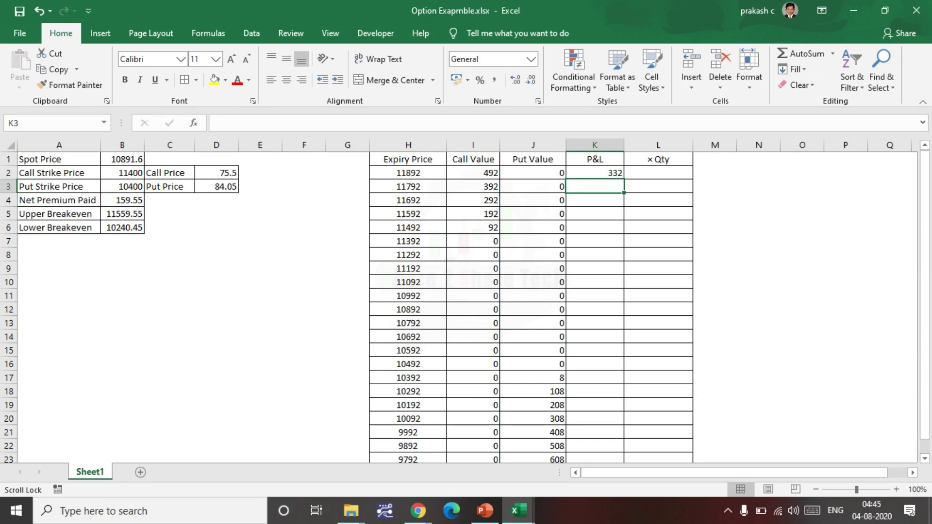
# - Fill the K2 P&L formula down to K23 and mark the flat -160 stretch
pyautogui.click(594, 173)
pyautogui.moveTo(623, 179); pyautogui.dragTo(621, 420)
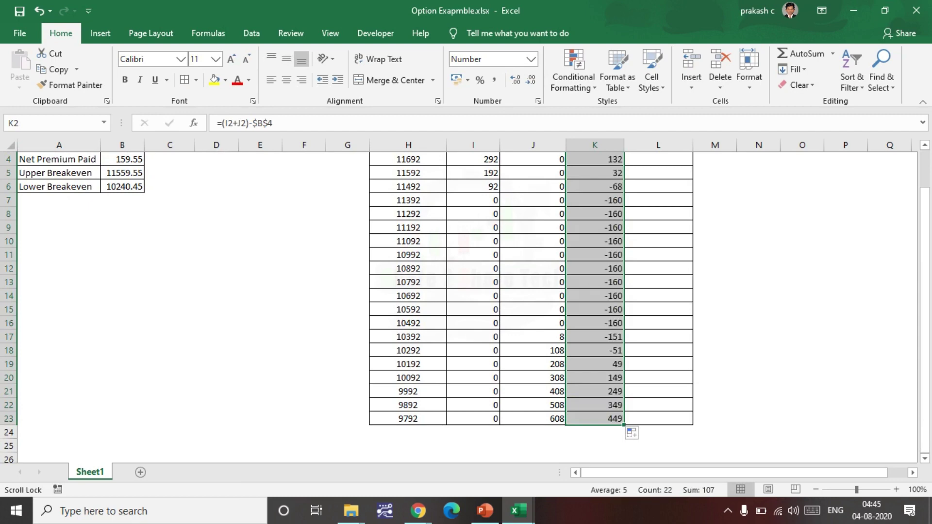
pyautogui.scroll(1, 466, 305)
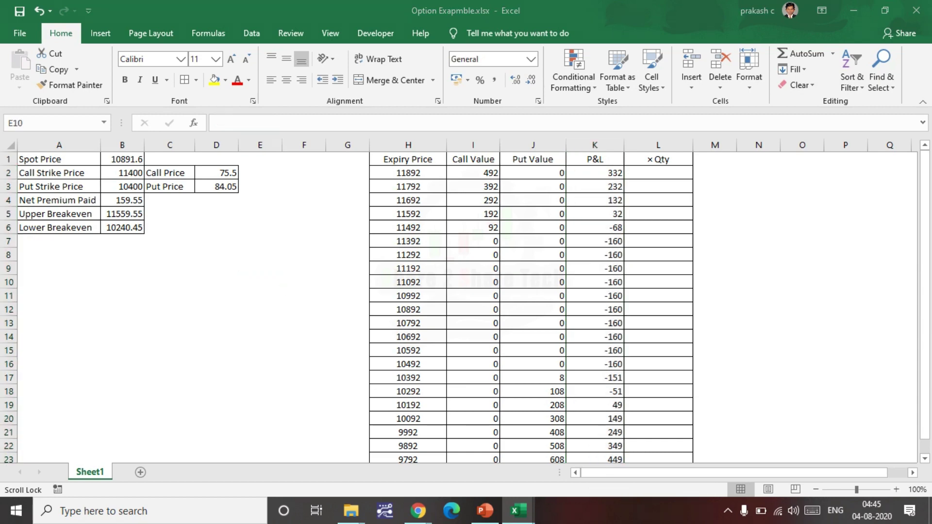
pyautogui.moveTo(426, 225)
pyautogui.mouseDown()
pyautogui.moveTo(607, 225)
pyautogui.moveTo(631, 247)
pyautogui.moveTo(641, 390)
pyautogui.moveTo(588, 406)
pyautogui.moveTo(359, 395)
pyautogui.moveTo(348, 257)
pyautogui.moveTo(379, 228)
pyautogui.moveTo(440, 218)
pyautogui.mouseUp()
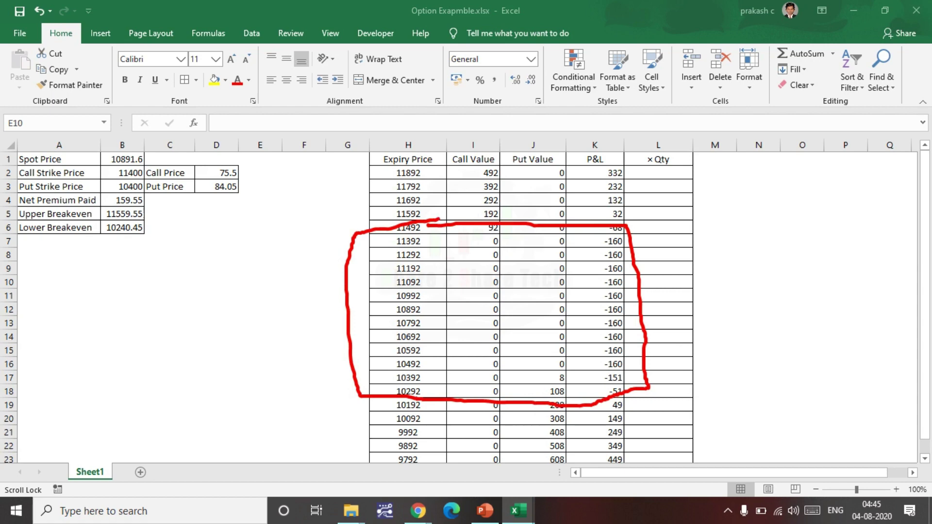
# - Draw pen arrows along the P&L and Call Value columns, then erase all the ink
pyautogui.moveTo(584, 224)
pyautogui.mouseDown()
pyautogui.moveTo(585, 180)
pyautogui.moveTo(574, 184)
pyautogui.moveTo(602, 183)
pyautogui.mouseUp()
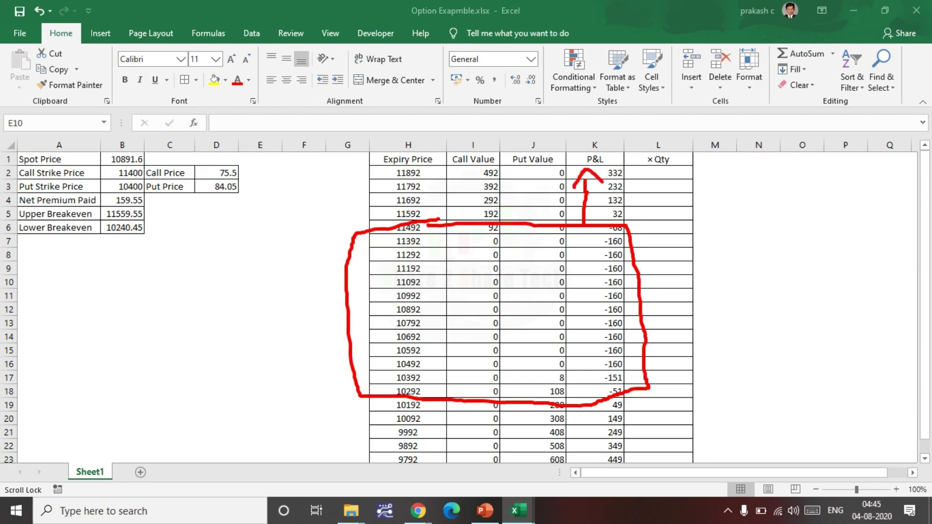
pyautogui.moveTo(587, 405)
pyautogui.mouseDown()
pyautogui.moveTo(593, 462)
pyautogui.moveTo(605, 443)
pyautogui.mouseUp()
pyautogui.moveTo(495, 240)
pyautogui.mouseDown()
pyautogui.moveTo(502, 385)
pyautogui.moveTo(520, 352)
pyautogui.mouseUp()
pyautogui.moveTo(467, 264)
pyautogui.mouseDown()
pyautogui.moveTo(484, 242)
pyautogui.moveTo(511, 246)
pyautogui.mouseUp()
pyautogui.moveTo(517, 292)
pyautogui.mouseDown()
pyautogui.moveTo(549, 294)
pyautogui.moveTo(546, 314)
pyautogui.moveTo(536, 280)
pyautogui.moveTo(554, 333)
pyautogui.mouseUp()
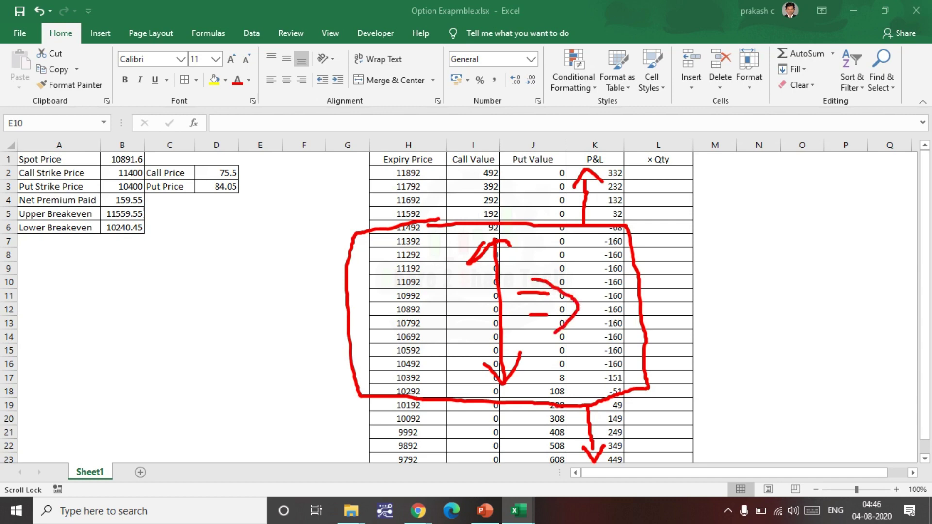
pyautogui.press('e')
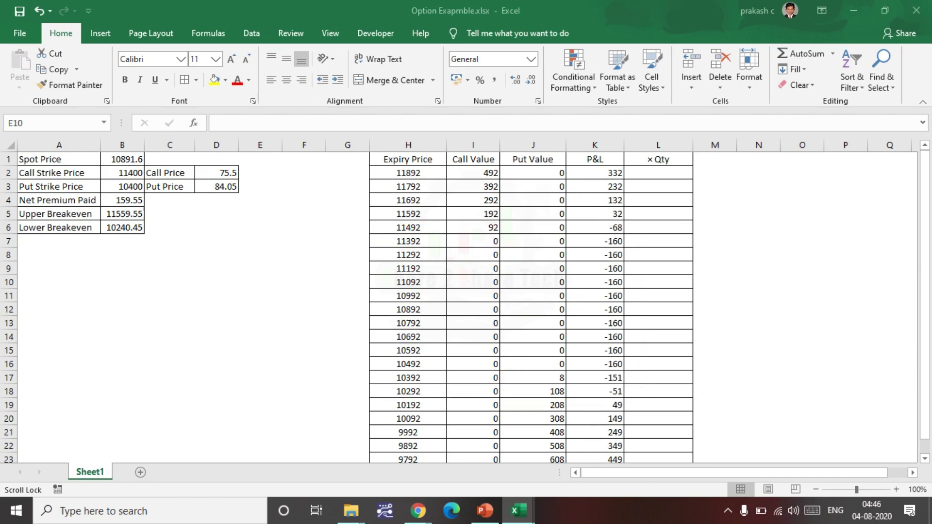
# - Enter =K2*75 in L2 under × Qty and fill it down to L23
pyautogui.click(658, 172)
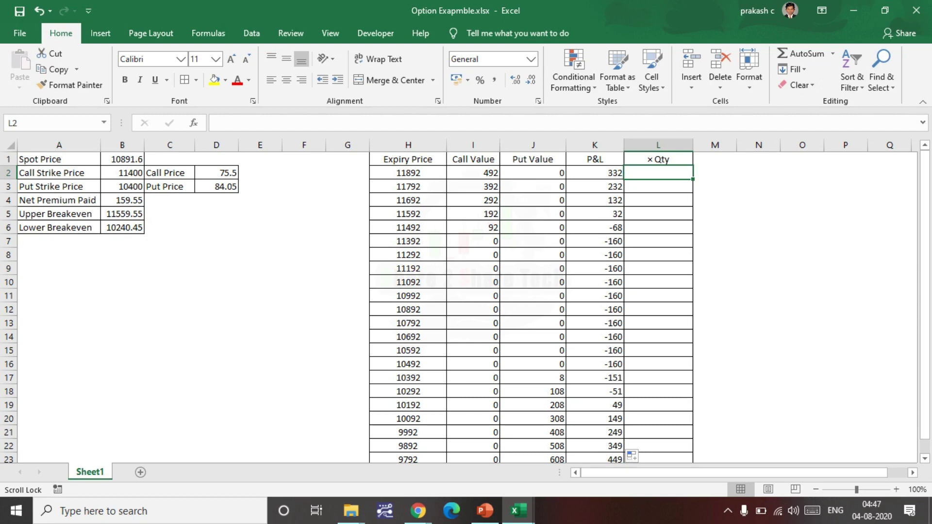
pyautogui.write('=')
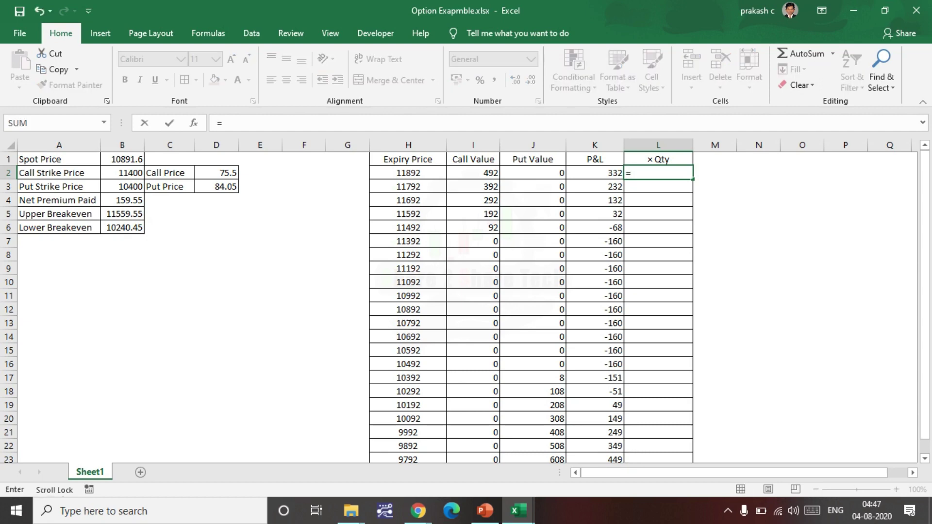
pyautogui.click(594, 173)
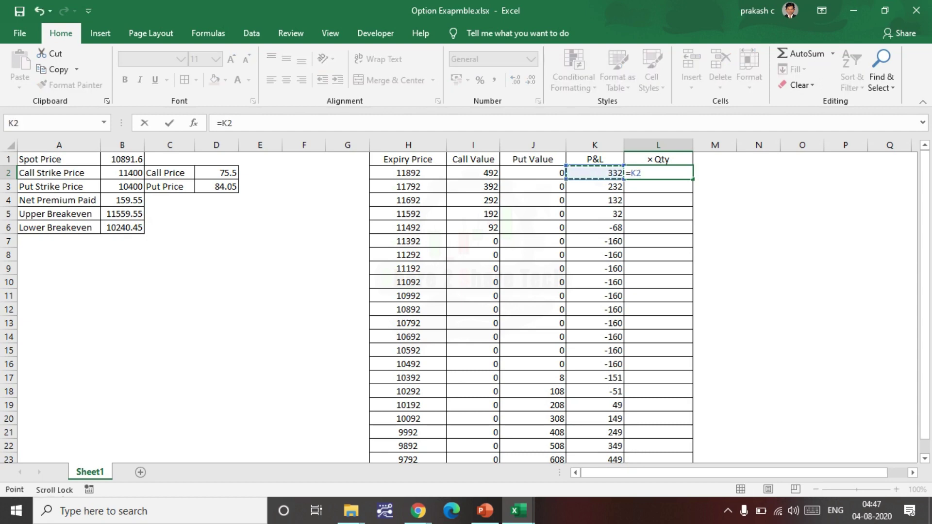
pyautogui.write('*75')
pyautogui.press('Return')
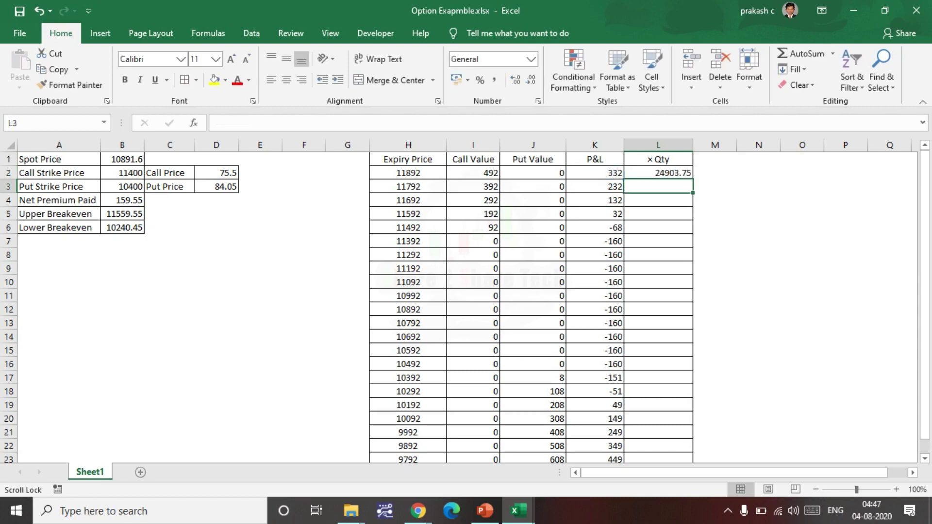
pyautogui.click(658, 173)
pyautogui.moveTo(692, 179); pyautogui.dragTo(691, 437)
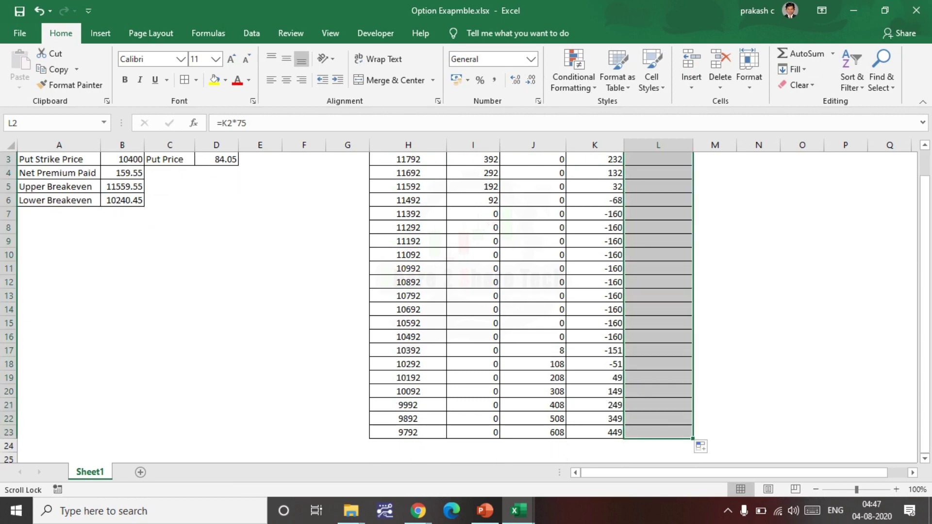
pyautogui.scroll(1, 465, 306)
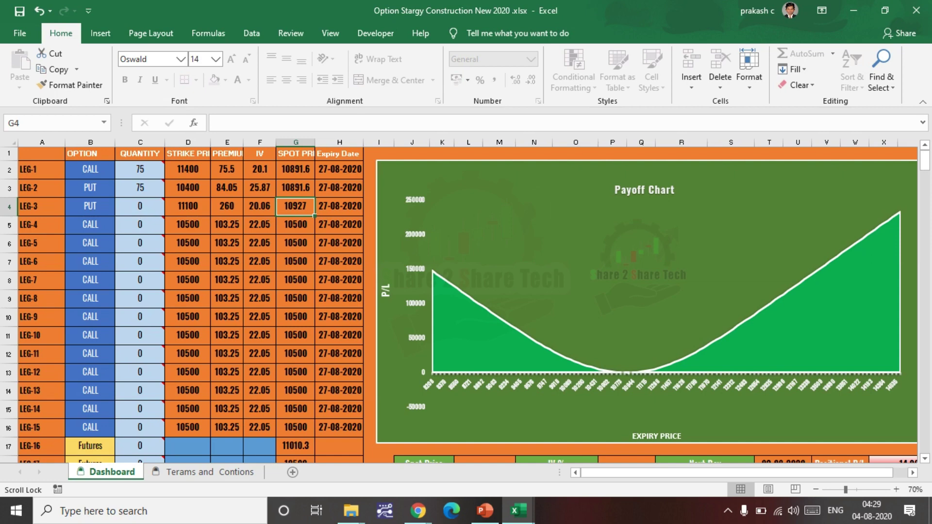
# - Mark the CALL and PUT leg rows, quantity 75, IV 20.1 and spot 10891.6, then clear the ink
pyautogui.moveTo(70, 174); pyautogui.dragTo(86, 167)
pyautogui.moveTo(148, 168)
pyautogui.mouseDown()
pyautogui.moveTo(169, 162)
pyautogui.moveTo(216, 175)
pyautogui.moveTo(225, 164)
pyautogui.mouseUp()
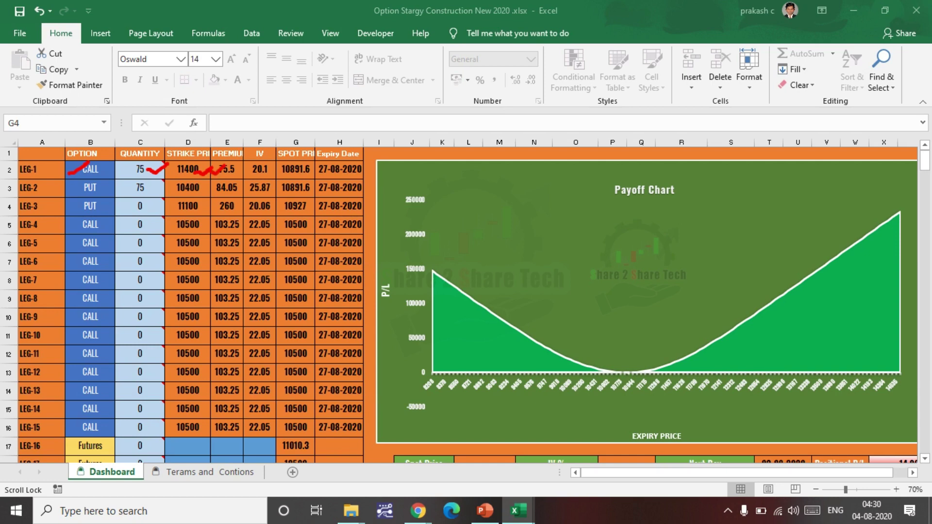
pyautogui.moveTo(264, 171); pyautogui.dragTo(275, 166)
pyautogui.moveTo(70, 190); pyautogui.dragTo(78, 187)
pyautogui.moveTo(148, 188); pyautogui.dragTo(267, 193)
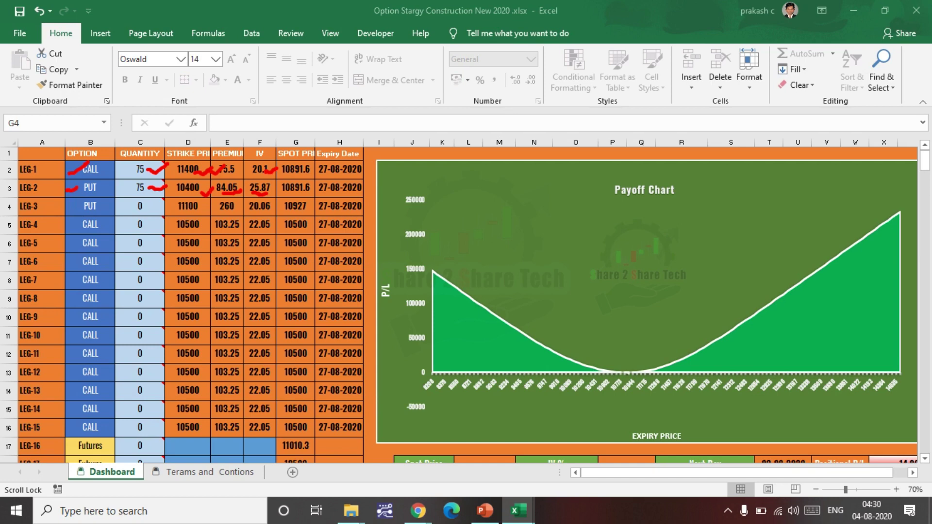
pyautogui.moveTo(274, 188); pyautogui.dragTo(292, 192)
pyautogui.press('Escape')
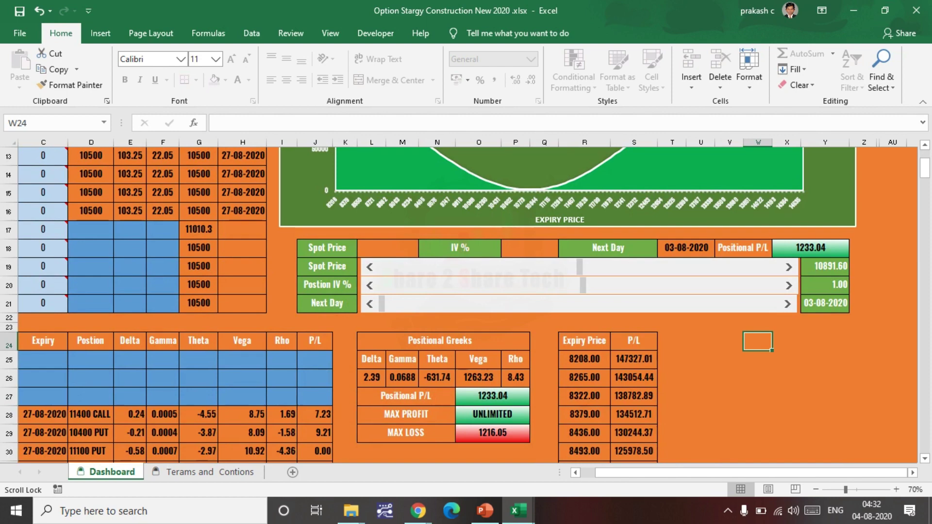
# - Slide Position IV % up to 3, down to -3, then back to 0
pyautogui.moveTo(582, 285); pyautogui.dragTo(586, 286)
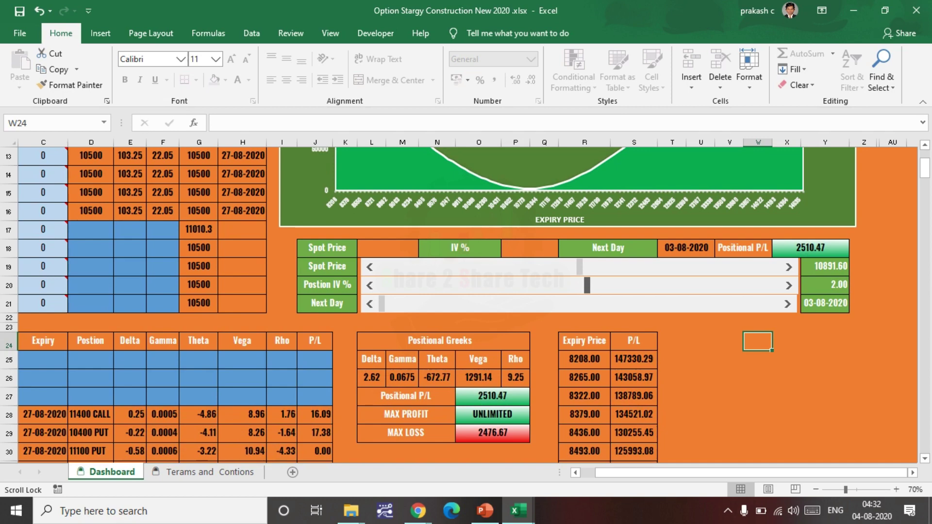
pyautogui.press('Right')
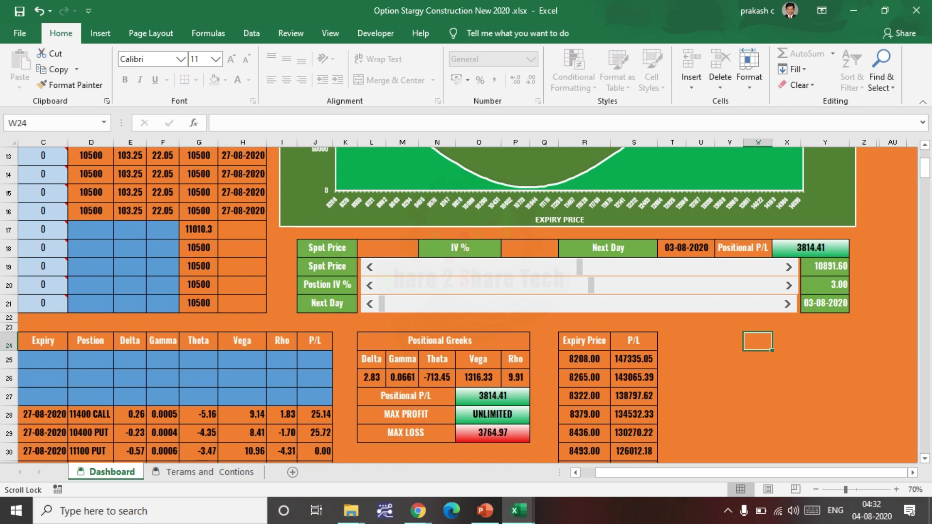
pyautogui.moveTo(591, 285); pyautogui.dragTo(575, 285)
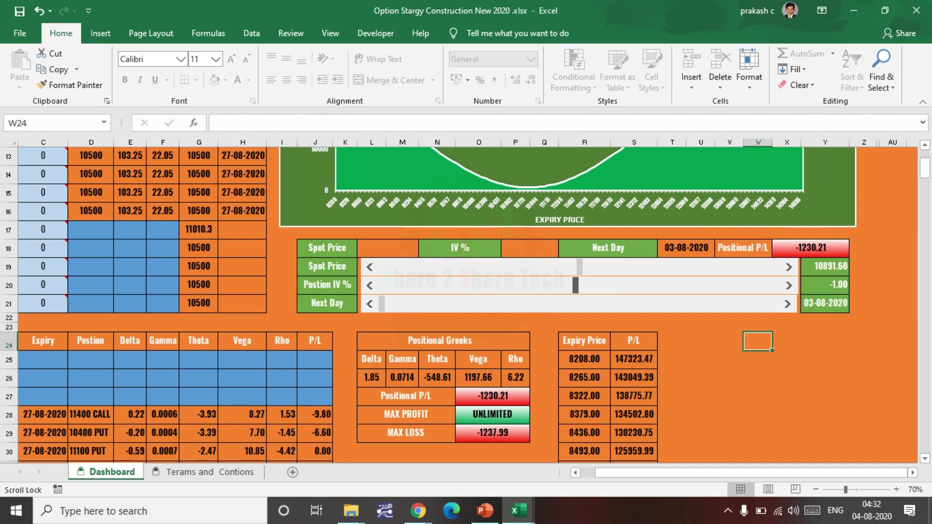
pyautogui.moveTo(575, 285); pyautogui.dragTo(571, 285)
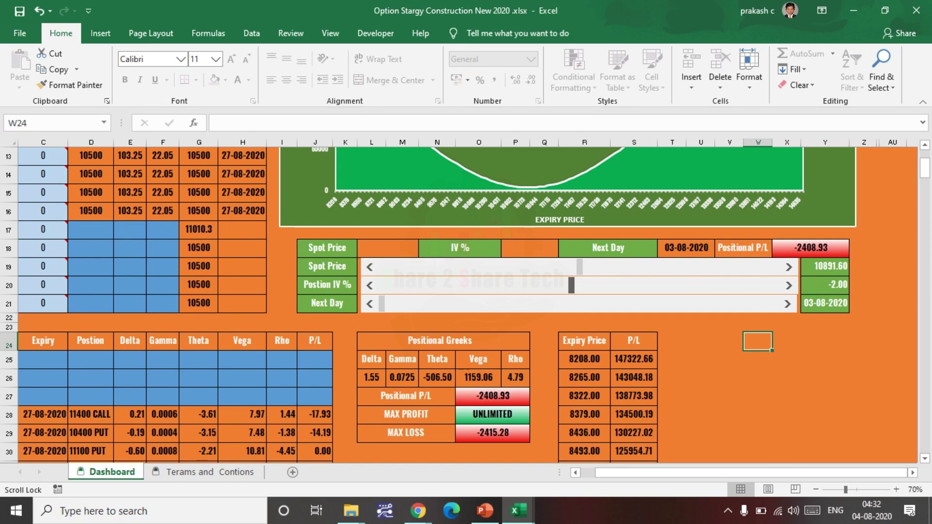
pyautogui.moveTo(571, 286)
pyautogui.mouseDown()
pyautogui.moveTo(591, 285)
pyautogui.moveTo(567, 285)
pyautogui.mouseUp()
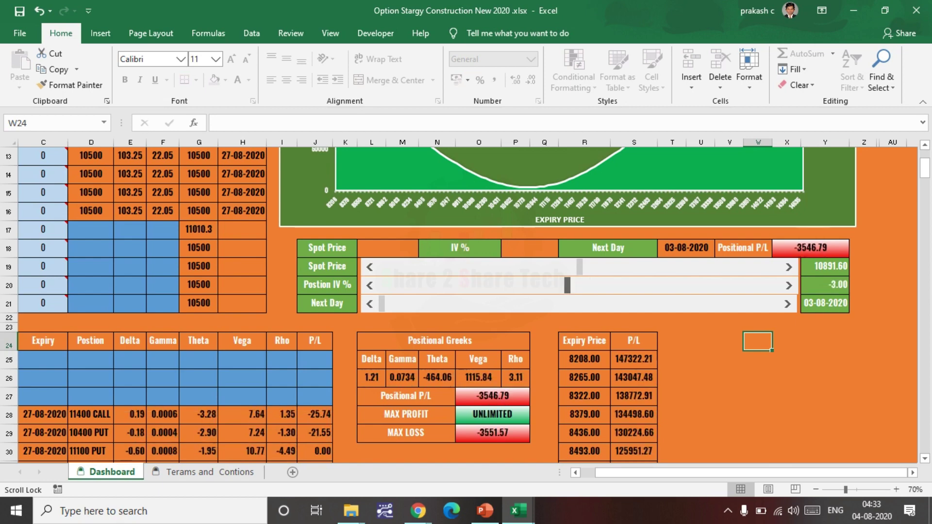
pyautogui.moveTo(567, 286); pyautogui.dragTo(579, 285)
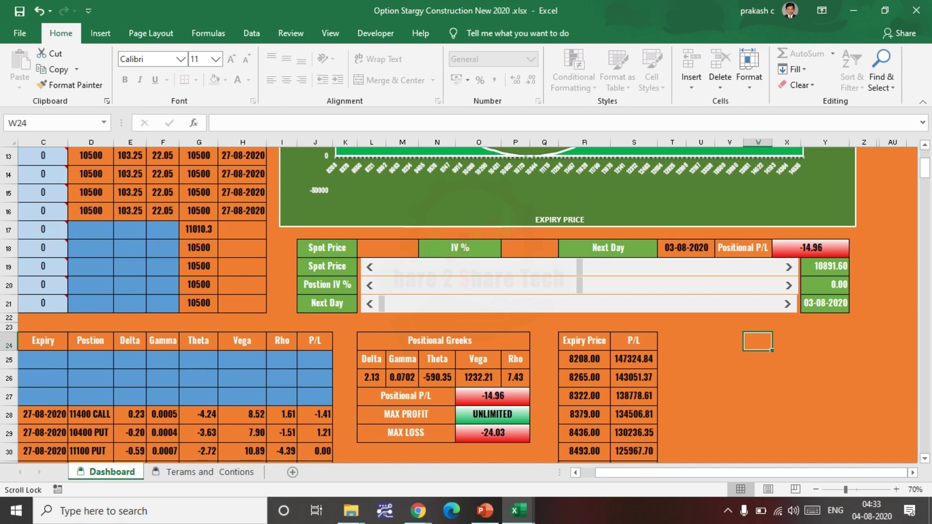
# - Lower the spot price to 10890.60 and clear the fixed Next Day date in T18
pyautogui.click(370, 268)
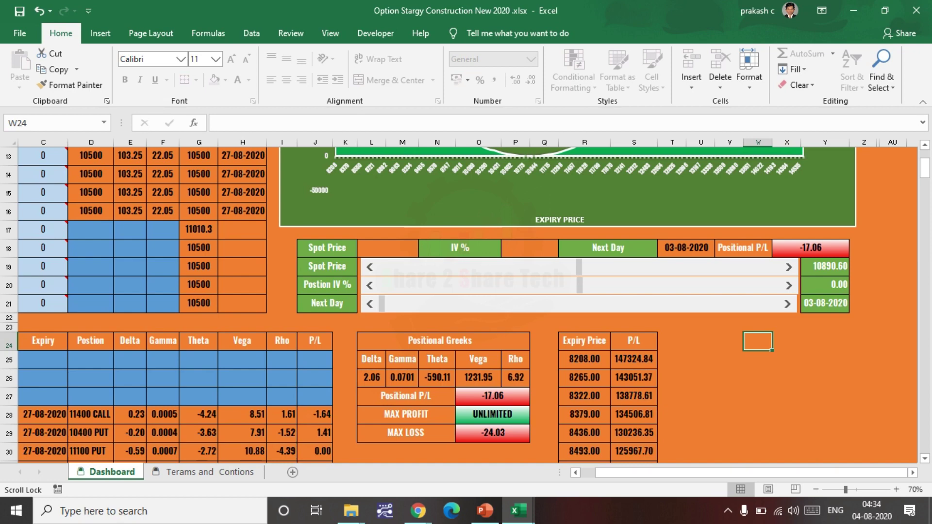
pyautogui.click(686, 248)
pyautogui.press('Delete')
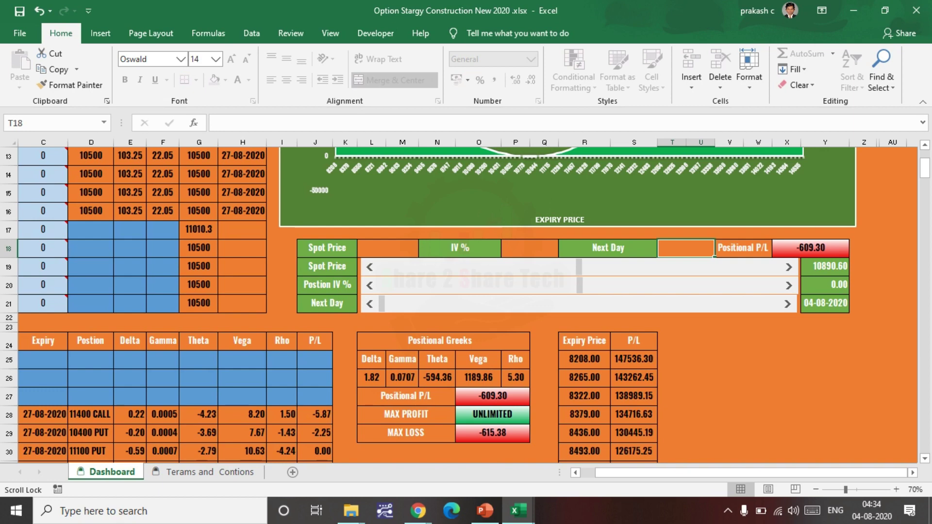
# - Advance the Next Day scrollbar to 07-08-2020 and bring the Payoff Chart back into view
pyautogui.click(381, 303)
pyautogui.moveTo(381, 304); pyautogui.dragTo(382, 304)
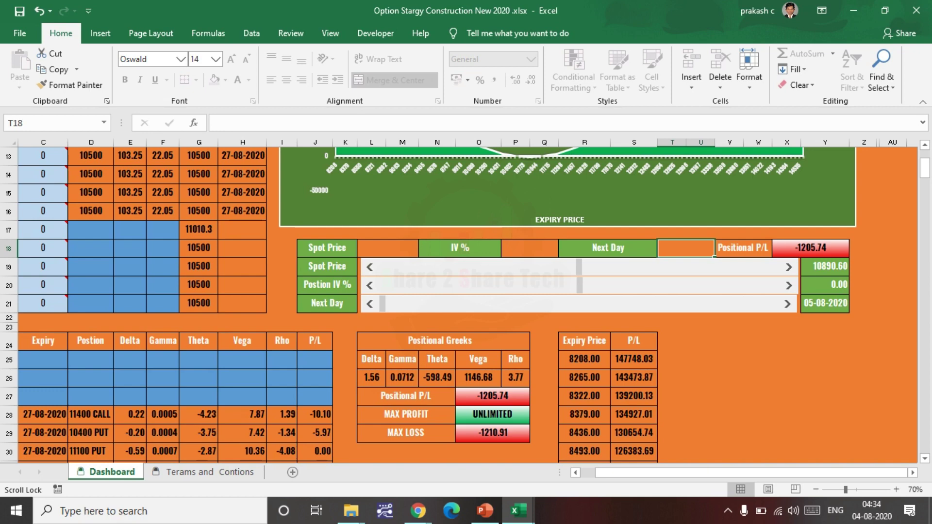
pyautogui.click(383, 303)
pyautogui.moveTo(383, 303); pyautogui.dragTo(384, 303)
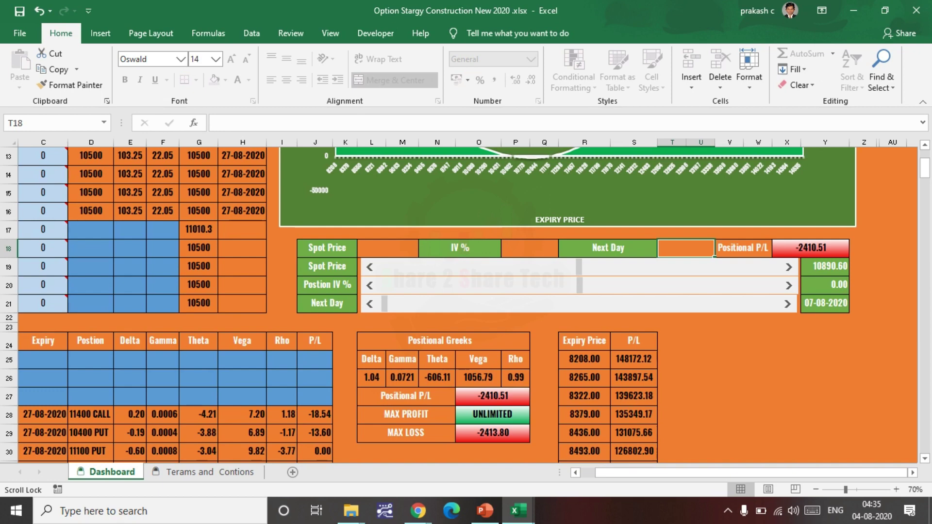
pyautogui.scroll(4, 466, 301)
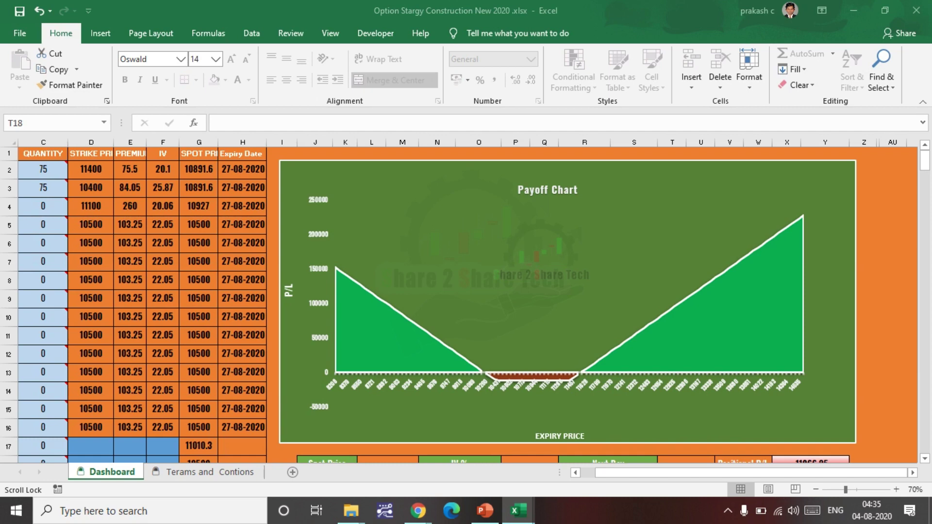
# - Mark both break-even points on the payoff chart and draw an arrow across the loss zone
pyautogui.moveTo(482, 347); pyautogui.dragTo(484, 399)
pyautogui.moveTo(574, 339); pyautogui.dragTo(588, 398)
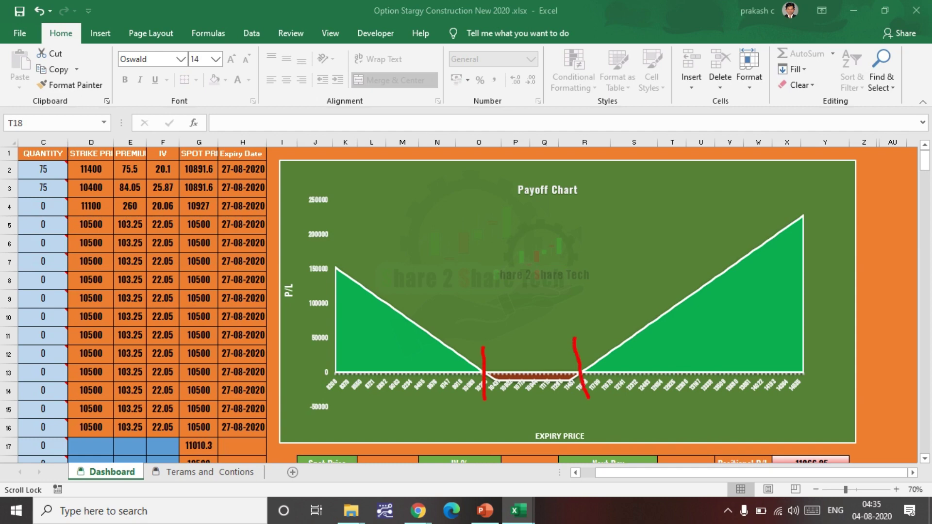
pyautogui.moveTo(571, 318); pyautogui.dragTo(622, 281)
pyautogui.moveTo(469, 330)
pyautogui.mouseDown()
pyautogui.moveTo(485, 339)
pyautogui.moveTo(509, 316)
pyautogui.mouseUp()
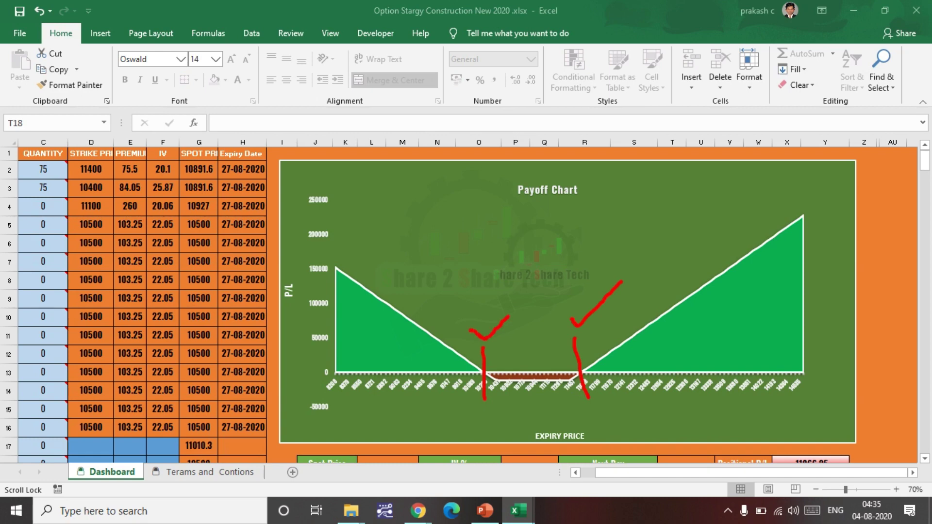
pyautogui.moveTo(504, 398)
pyautogui.mouseDown()
pyautogui.moveTo(571, 388)
pyautogui.moveTo(555, 398)
pyautogui.moveTo(497, 398)
pyautogui.moveTo(519, 425)
pyautogui.moveTo(547, 404)
pyautogui.moveTo(562, 408)
pyautogui.moveTo(556, 416)
pyautogui.mouseUp()
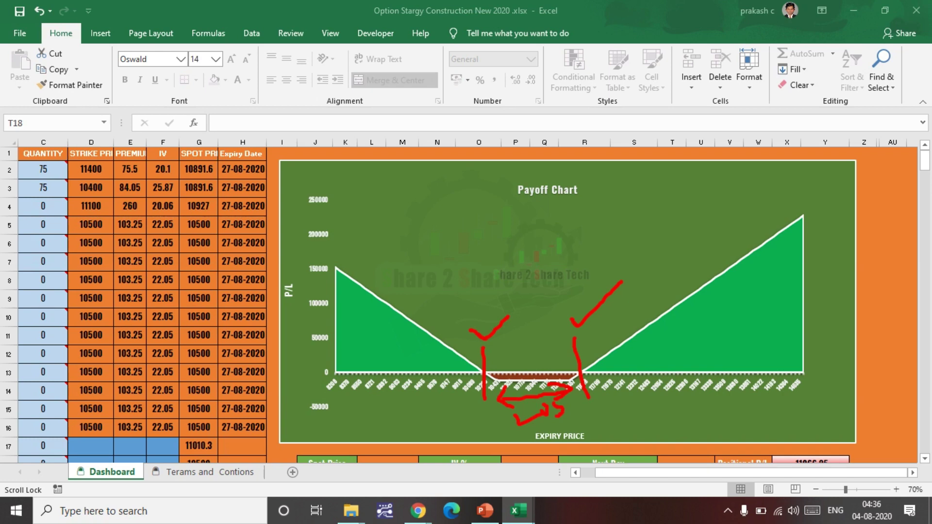
# - Trace the rising right and left profit slopes with the pen, then erase all the red ink
pyautogui.moveTo(588, 362); pyautogui.dragTo(779, 215)
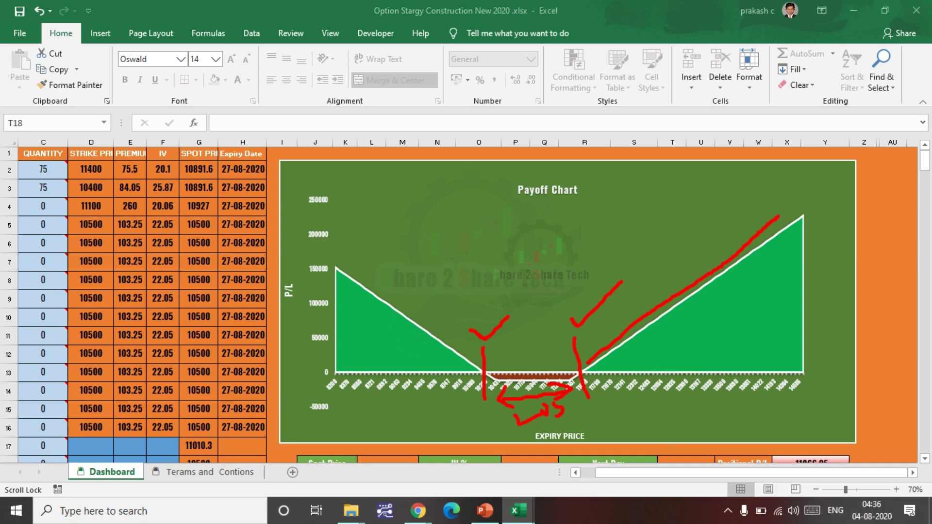
pyautogui.moveTo(473, 358); pyautogui.dragTo(336, 269)
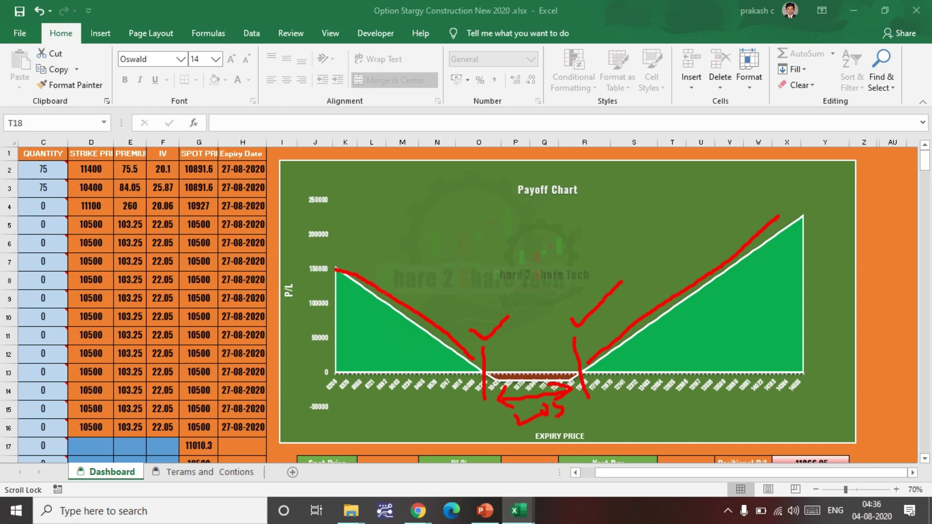
pyautogui.press('Escape')
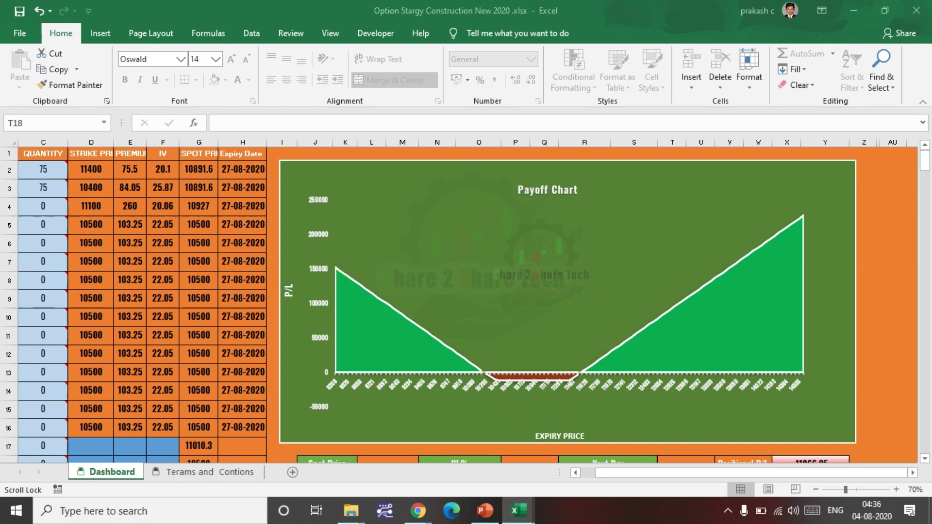